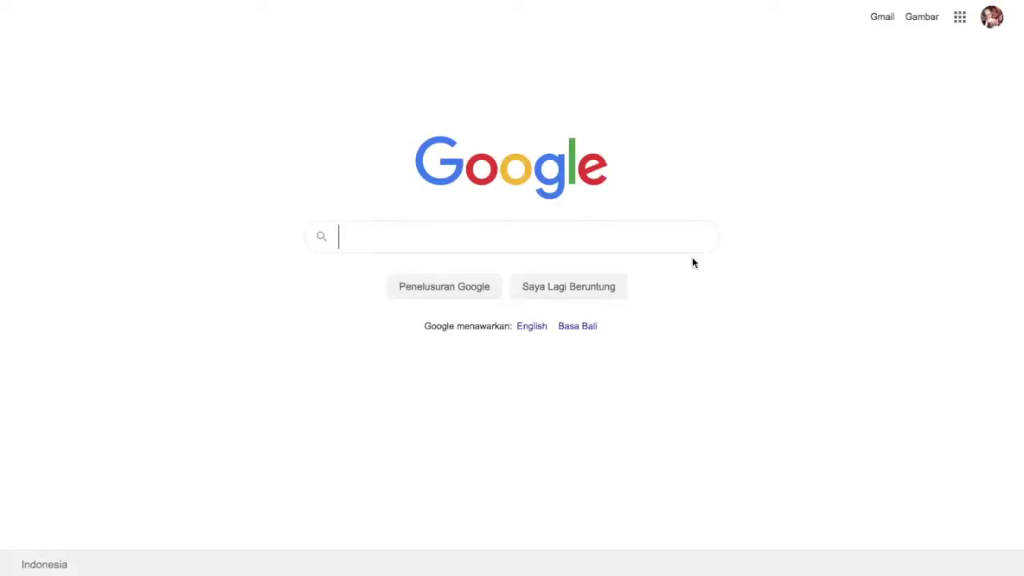
Search Google for 'classroom' using the autocomplete suggestion to reach Google Classroom
text(c)
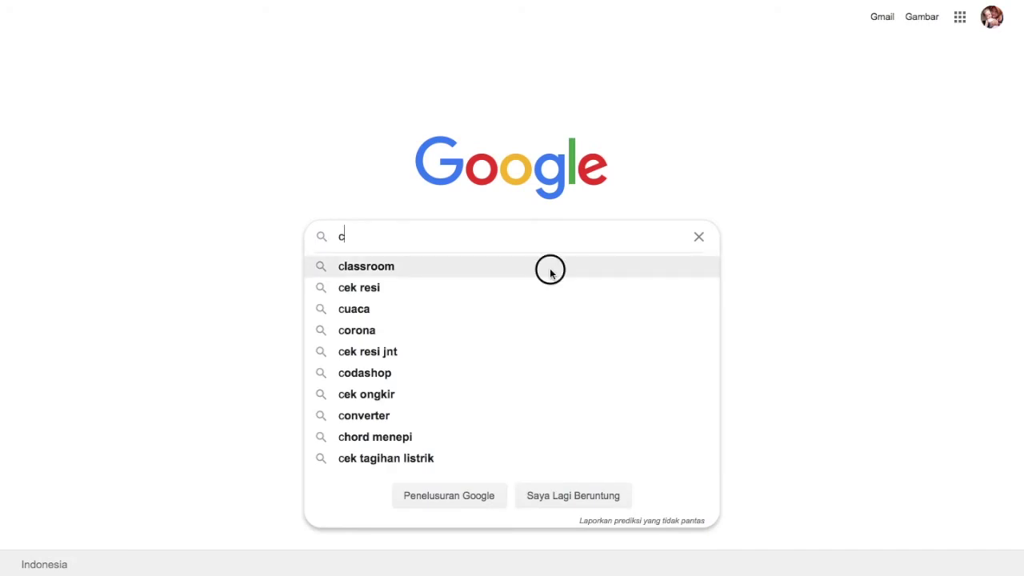
click(550, 271)
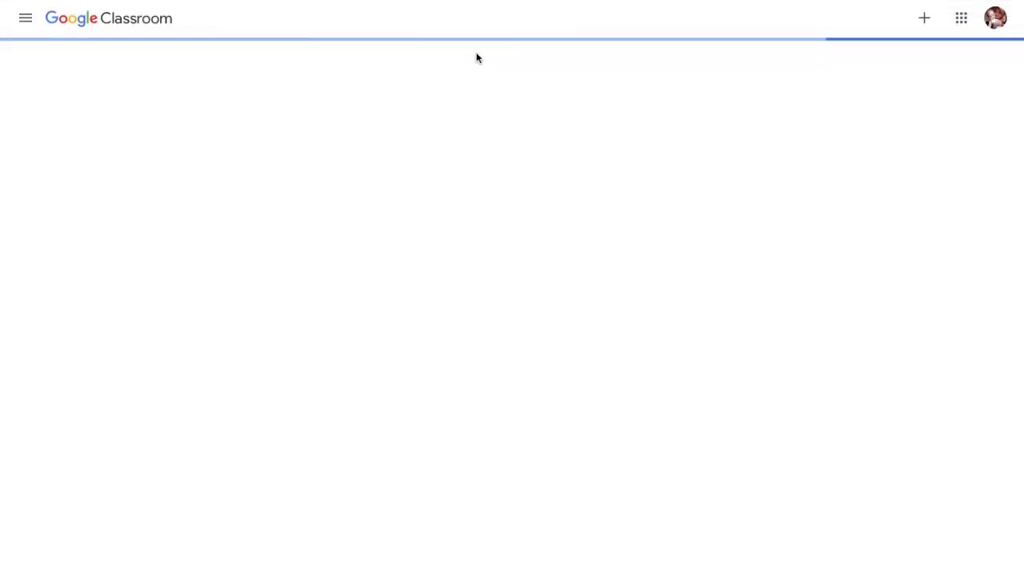
In the PPKN KELAS 8 class, start a new Tugas kuis from the Tugas Kelas tab
click(761, 92)
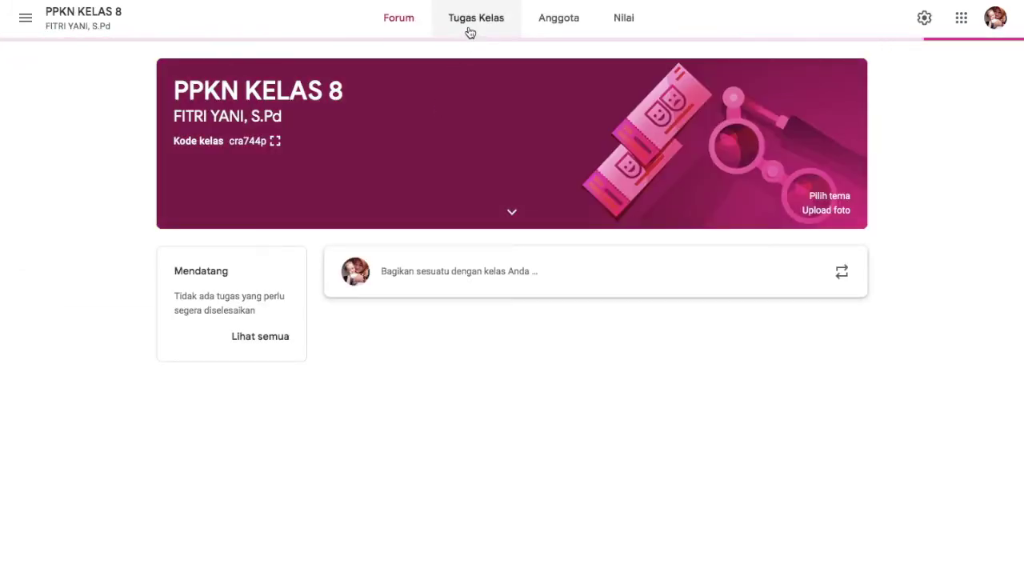
click(453, 18)
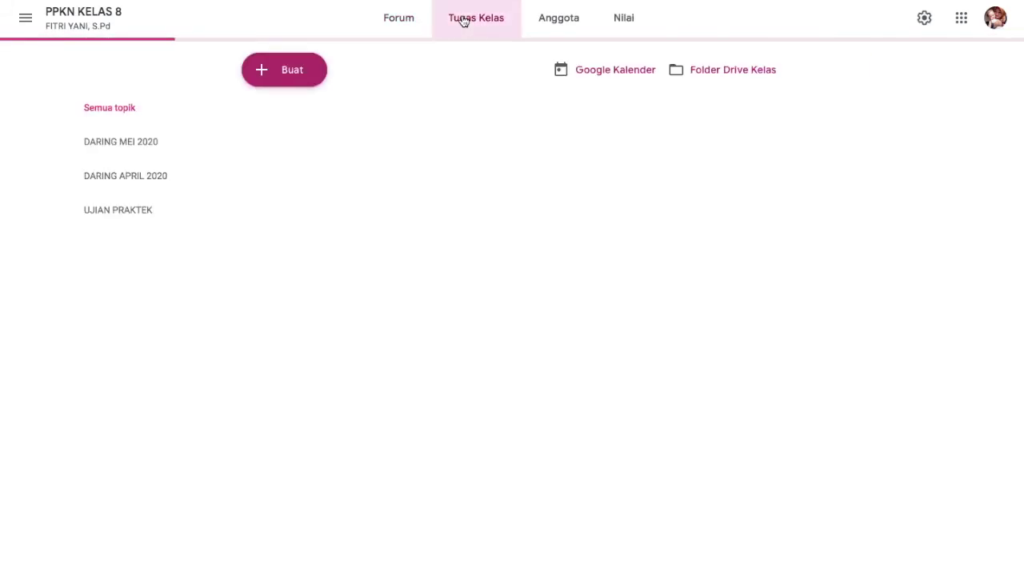
click(287, 76)
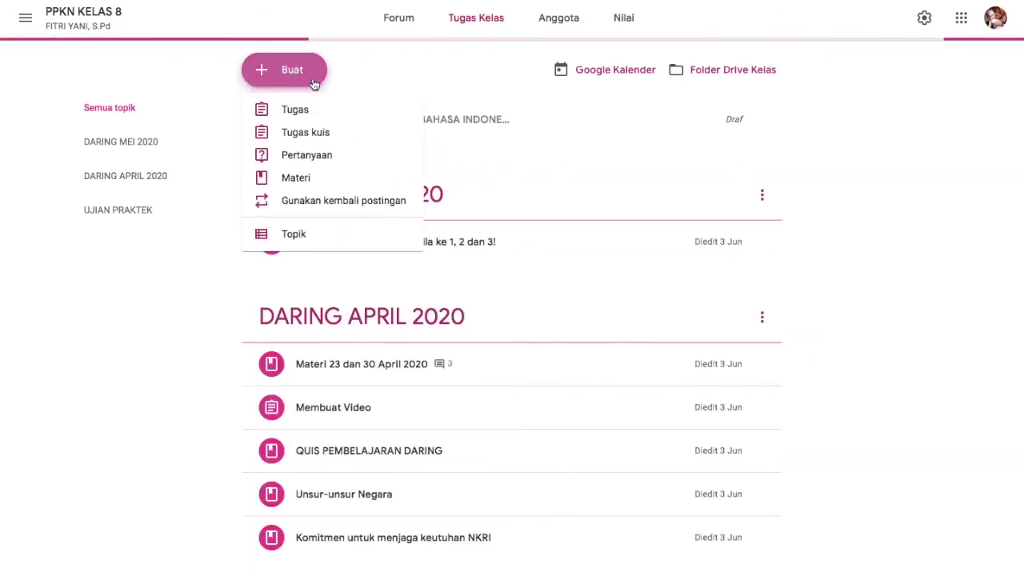
click(316, 133)
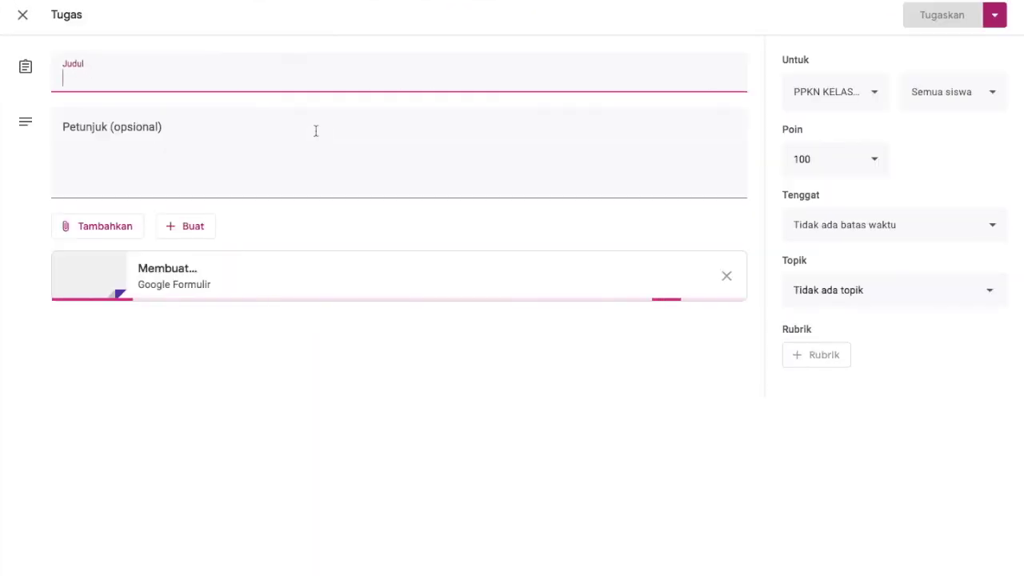
Title the quiz assignment 'PENILAIAN AKHIR TAHUN'
text(penilaian)
key(BackSpace)
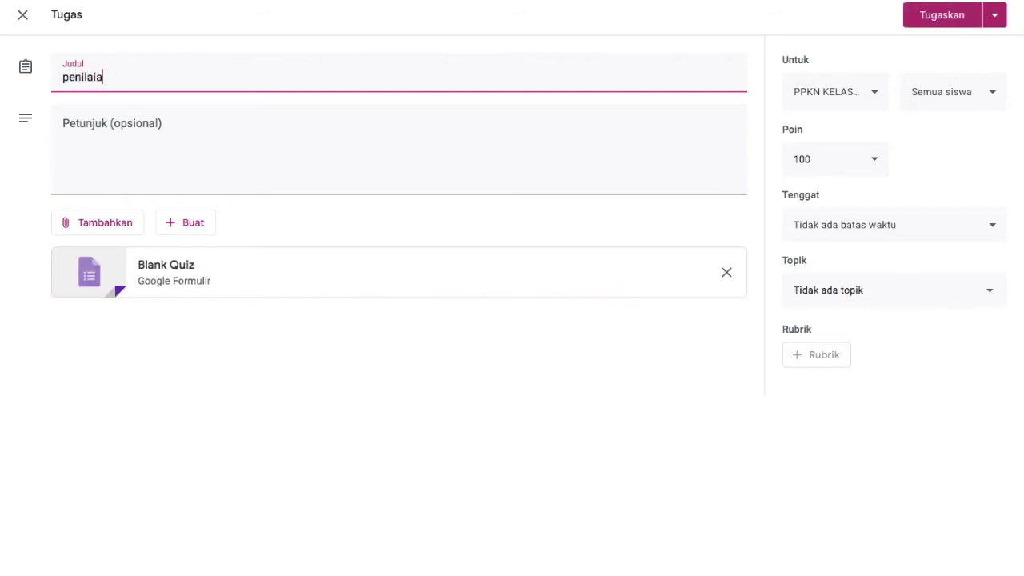
key(BackSpace)
key(BackSpace)
key(BackSpace)
text(PE)
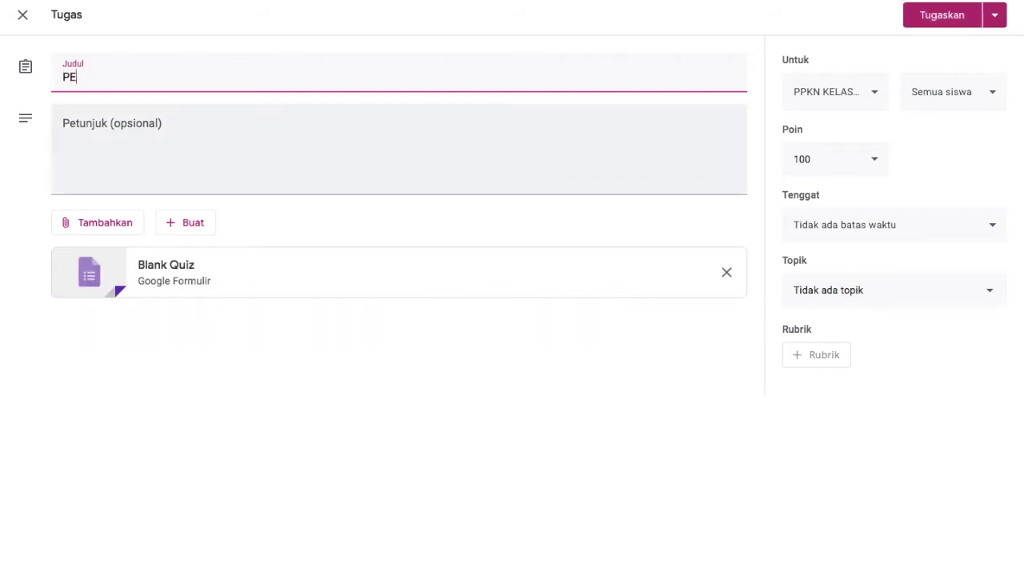
text(NILAIAN AKHI)
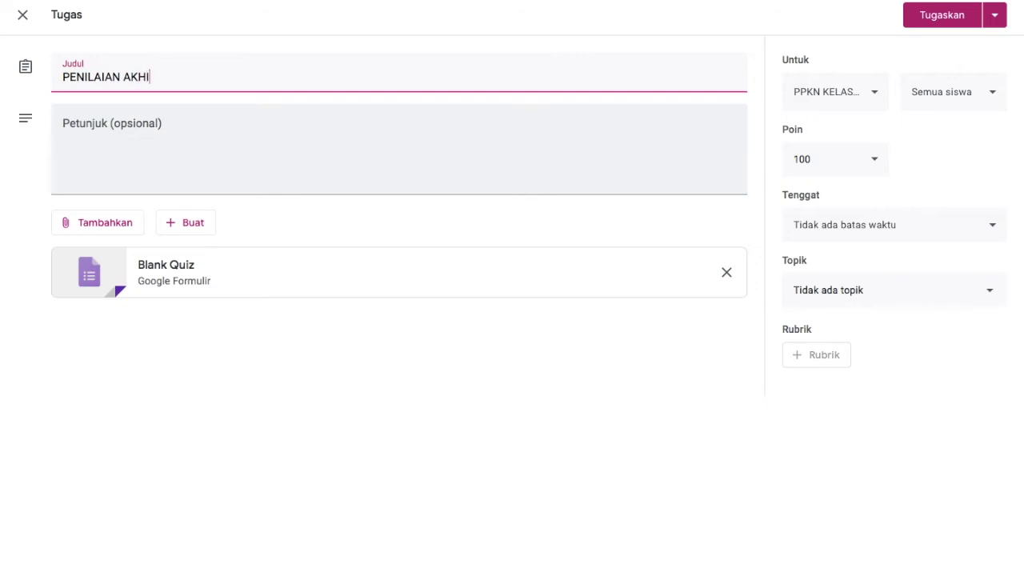
text(R TAHUN)
Add the instruction 'Jawablah soal berikut dengan penuh kejujuran.' and open the attached Blank Quiz
click(217, 159)
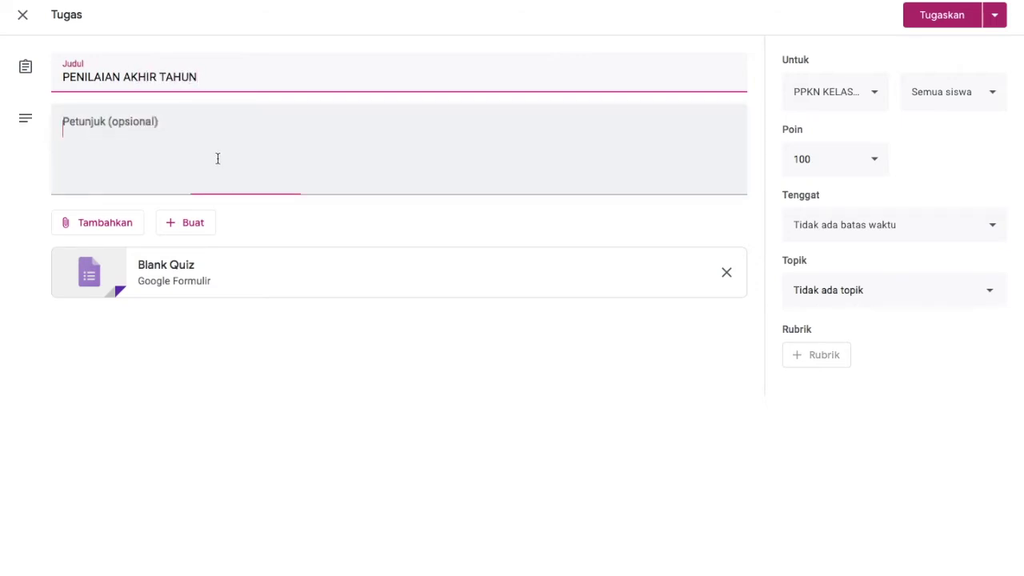
text(J)
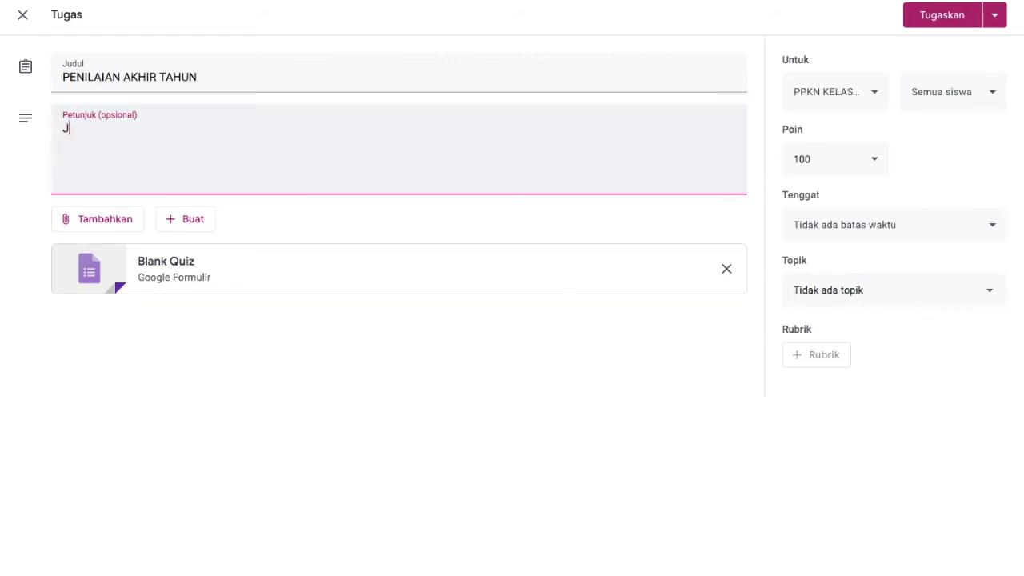
text(awablah soal berikut)
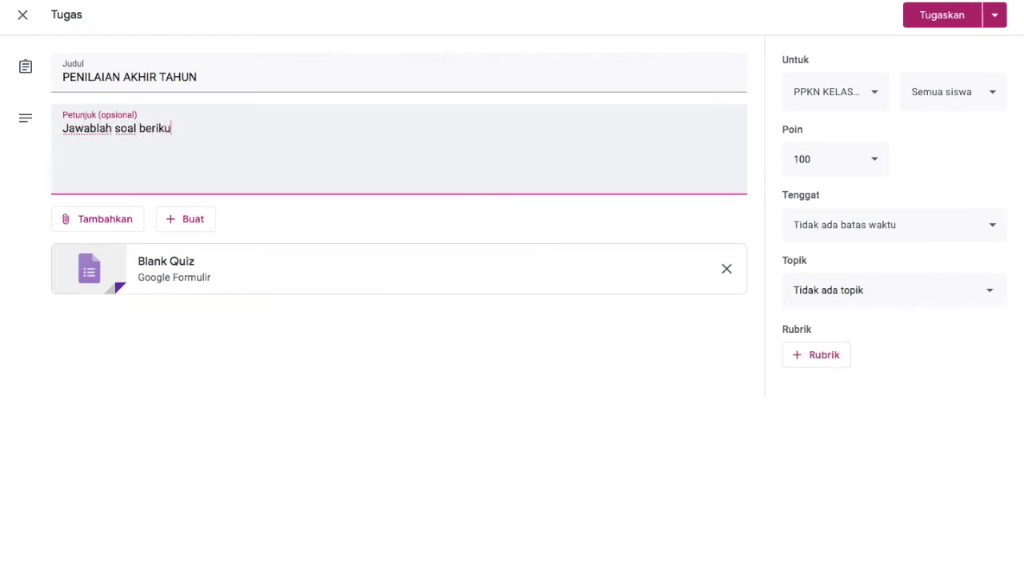
text( dengan penuh kejujur)
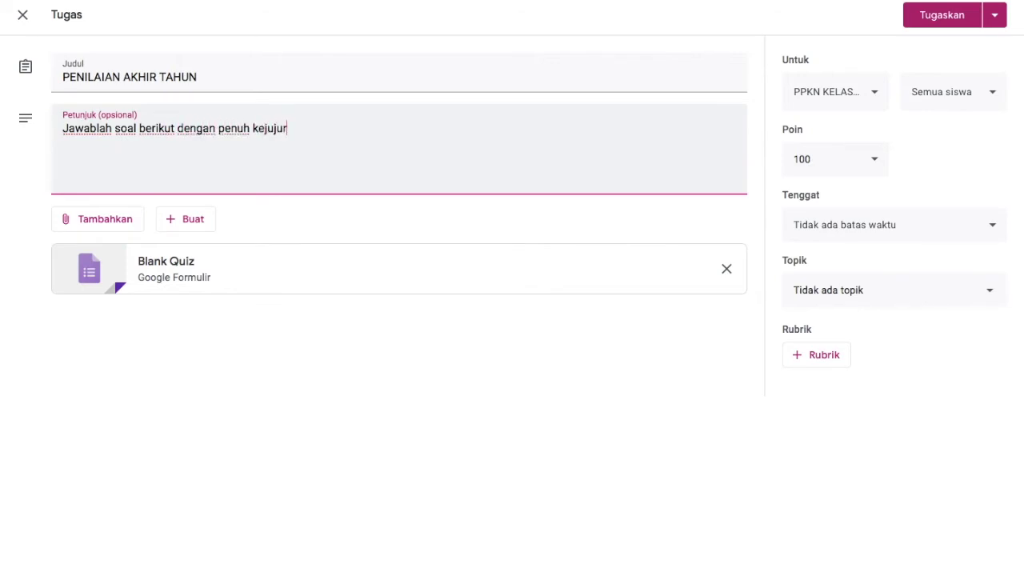
text(an.)
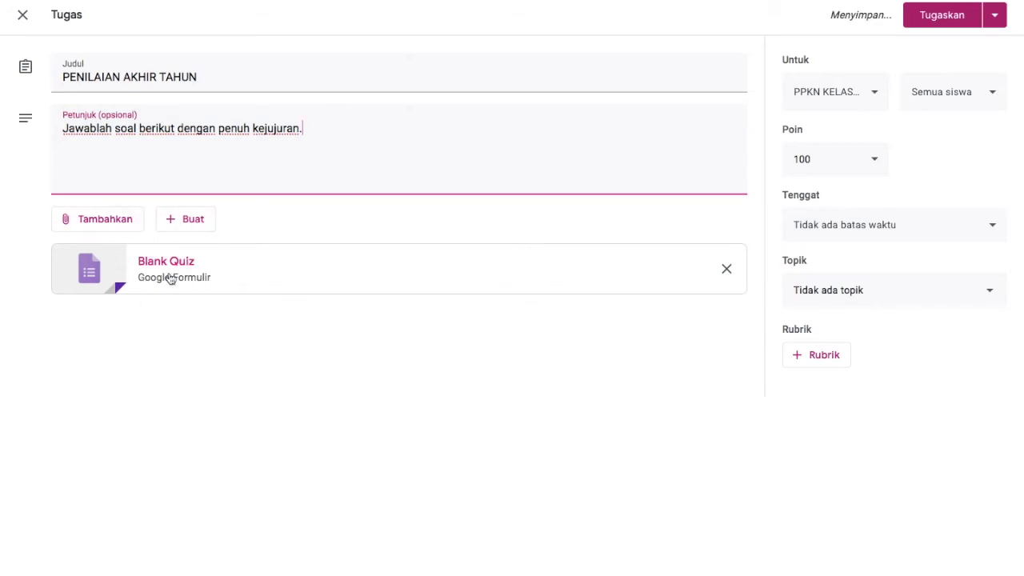
click(161, 265)
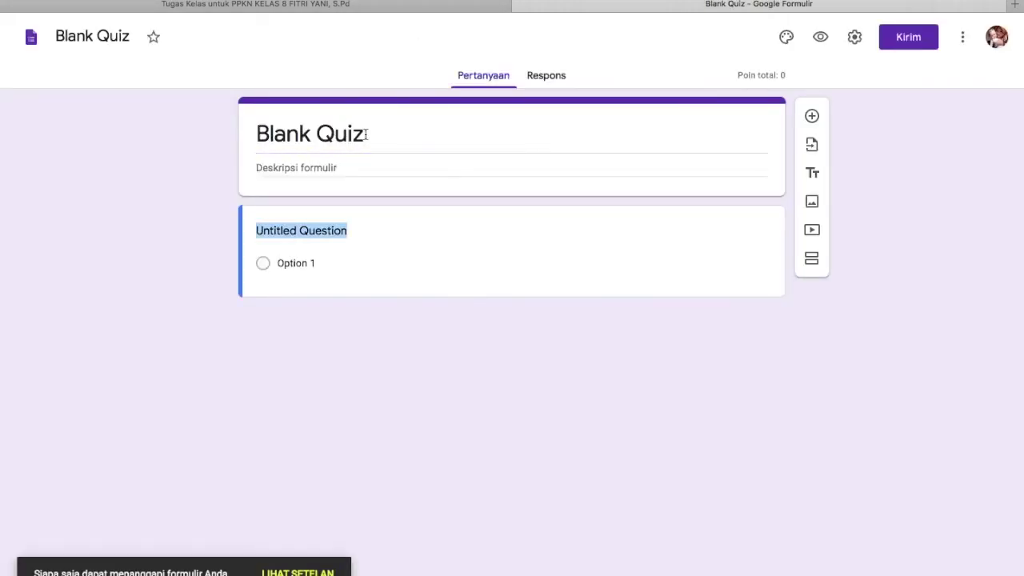
Title the form 'PENILAIAN AKHIR TAHUN BAHASA INDONESIA KELAS 7' with description 'SOAL: 50 / WAKTU: 120 MENIT'
click(365, 134)
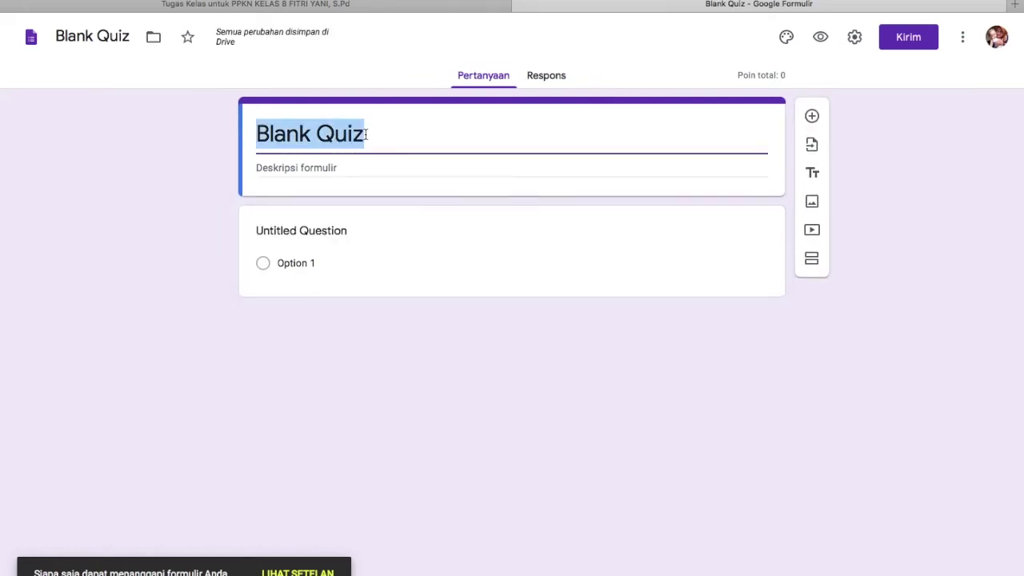
text(peni)
key(BackSpace)
key(BackSpace)
key(BackSpace)
key(BackSpace)
text(PENILAIAN AKHIR TAHUN BAHASA INDONESIA KELAS )
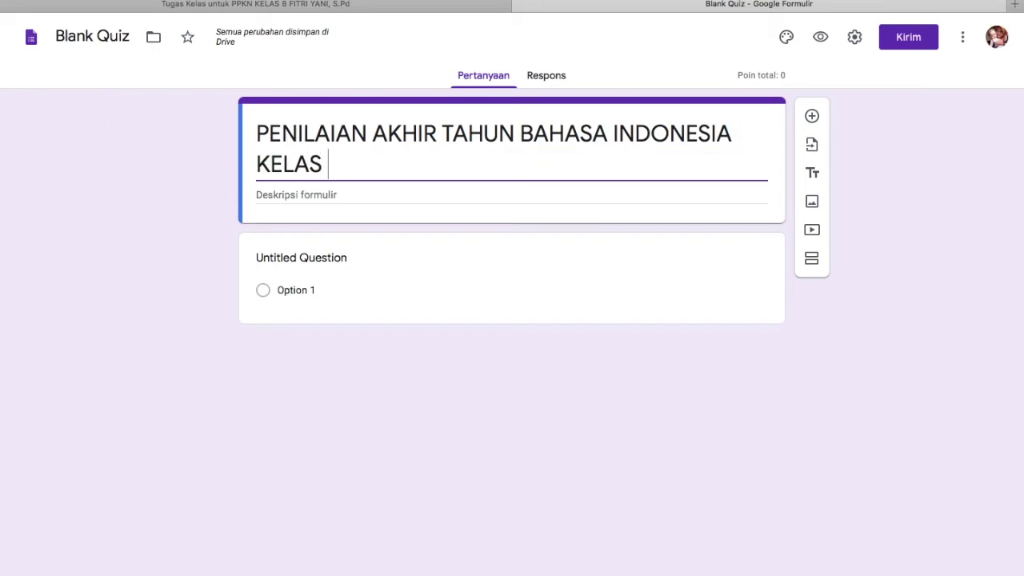
text(7)
click(311, 198)
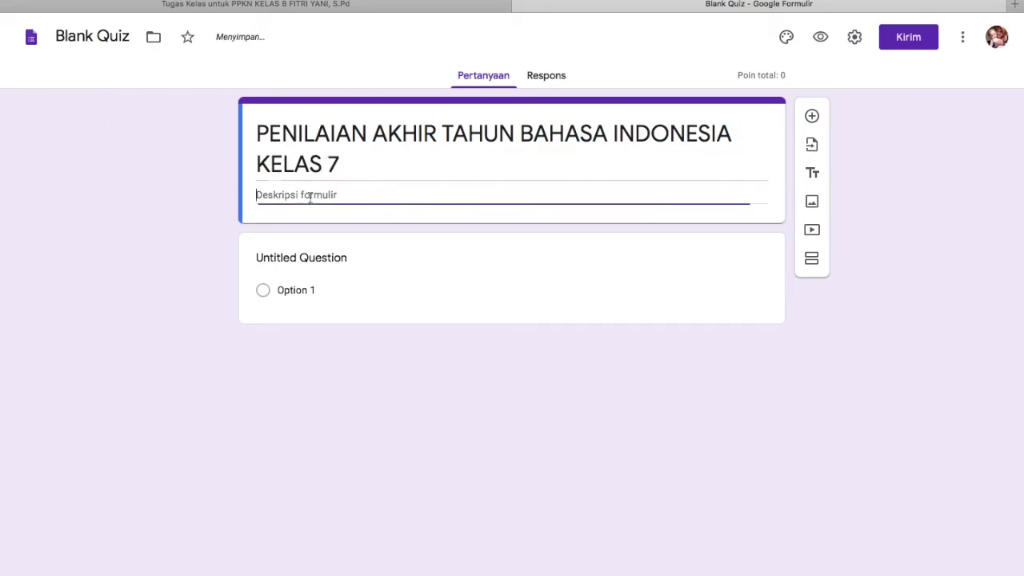
text(SOAL)
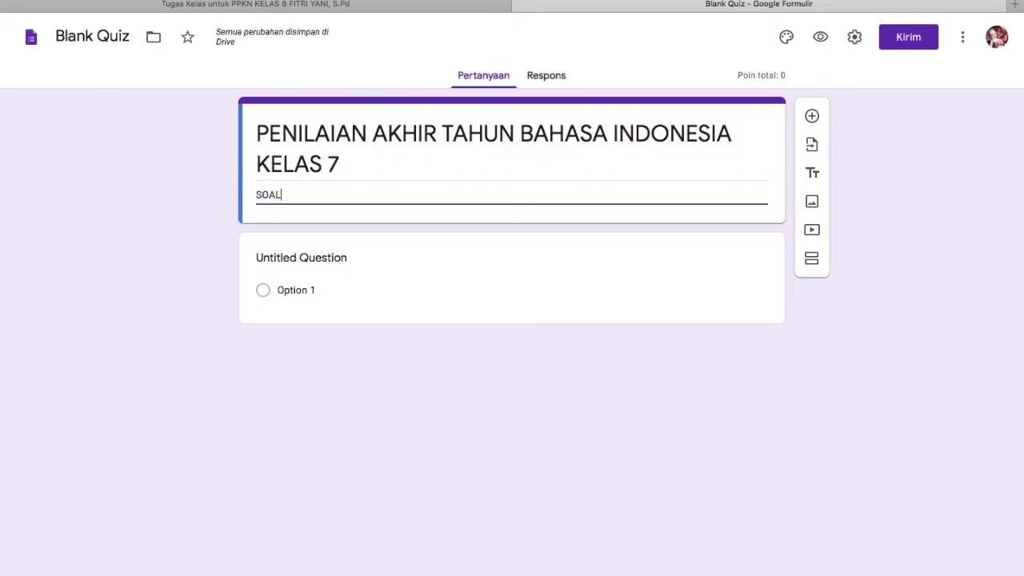
text(: 50)
key(Return)
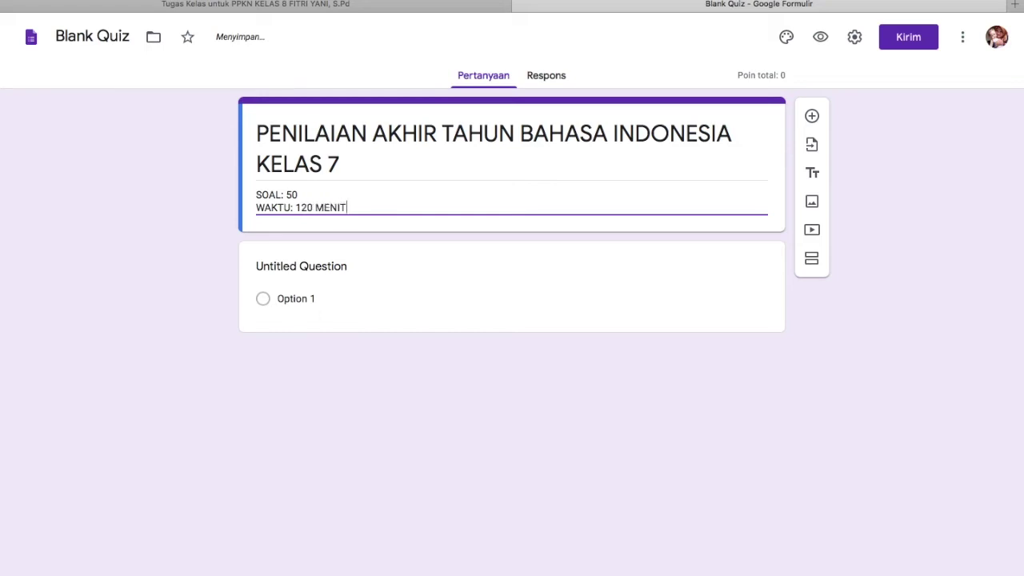
Make the first question a required short-answer 'NAMA LENGKAP' question
click(319, 272)
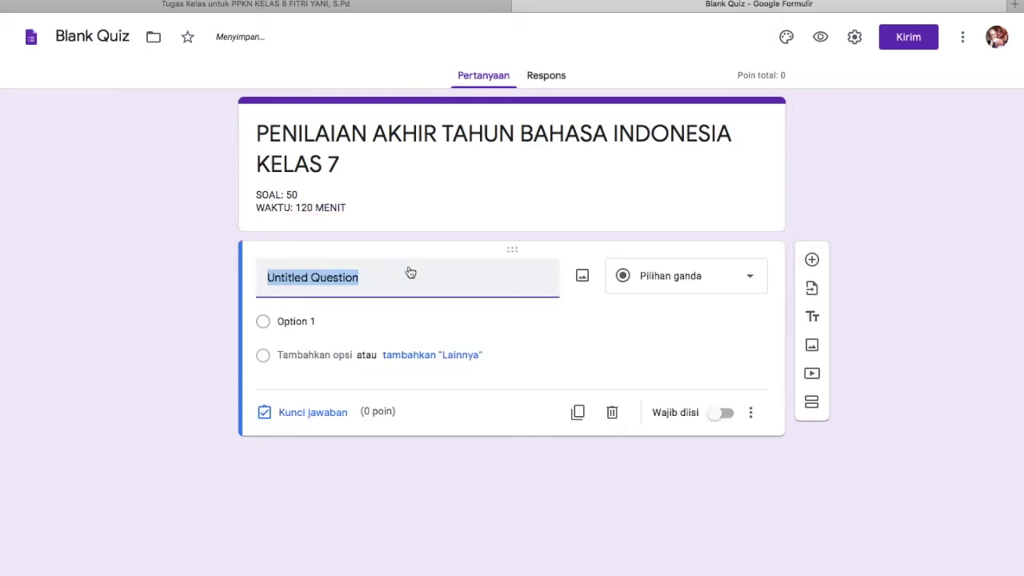
text(NAMA LENGKAP)
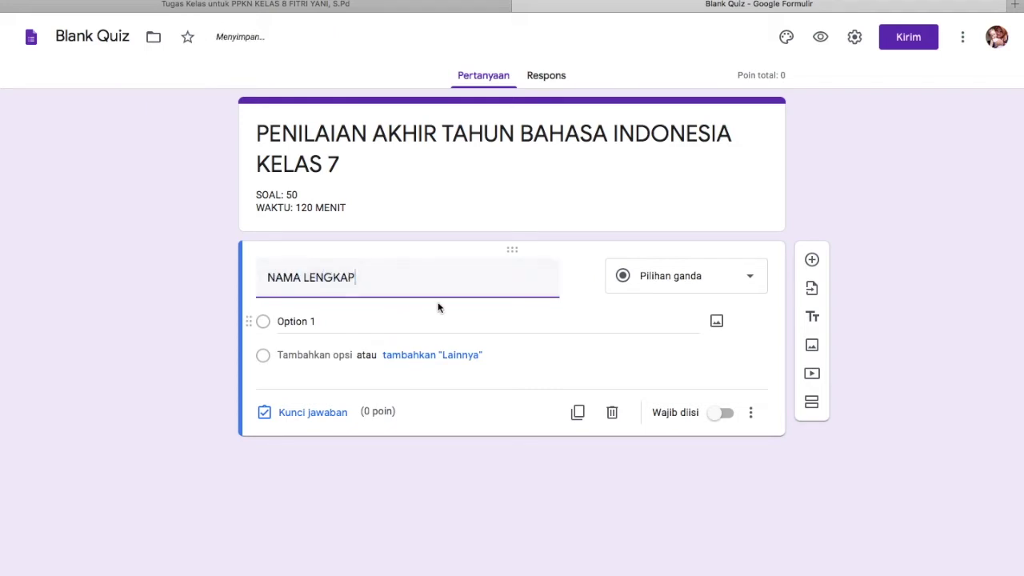
click(667, 278)
click(693, 181)
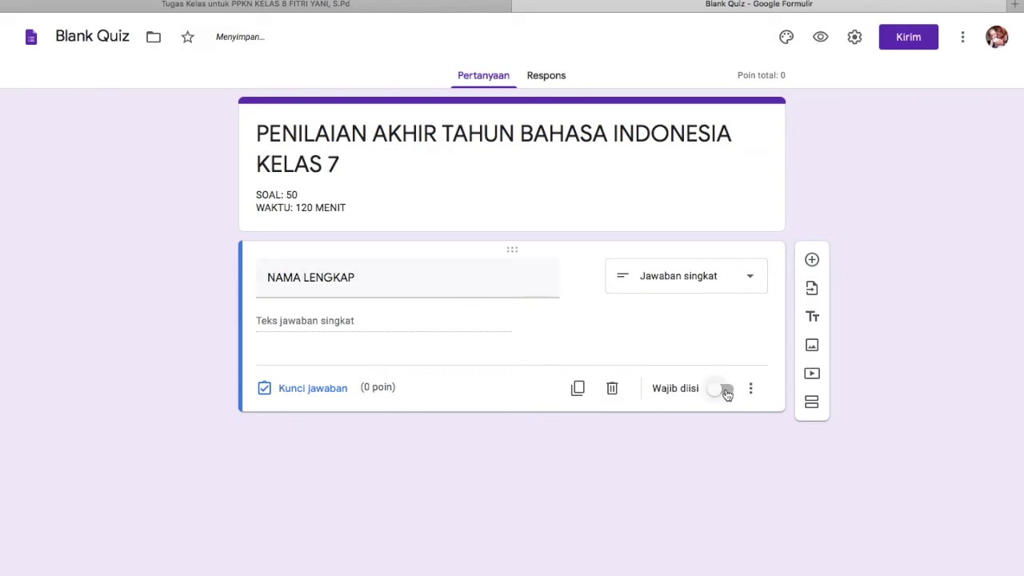
click(723, 390)
Add a required multiple-choice 'KELAS' question with option 7, followed by a new section
click(813, 261)
text(KELAS)
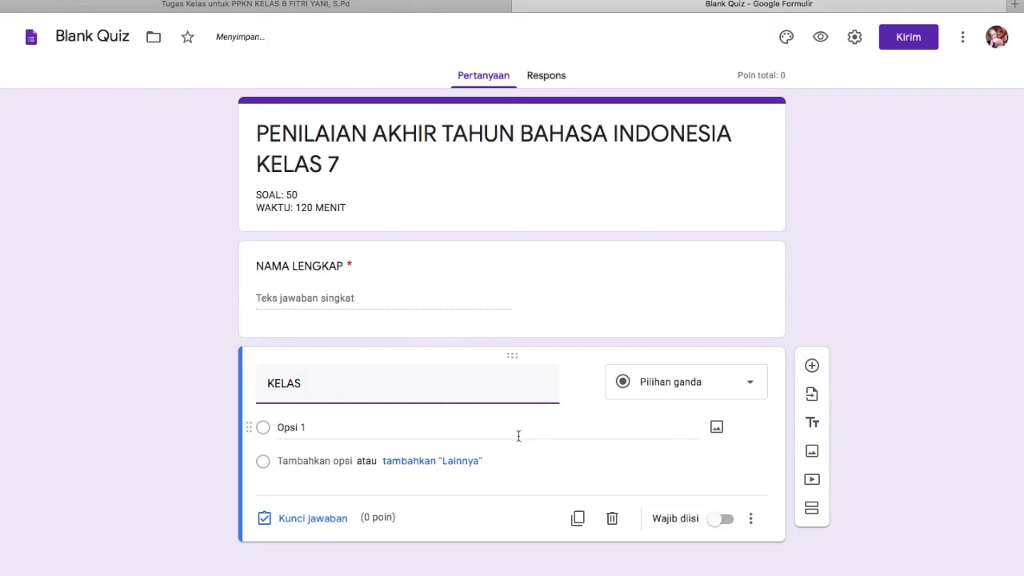
click(512, 429)
text(7)
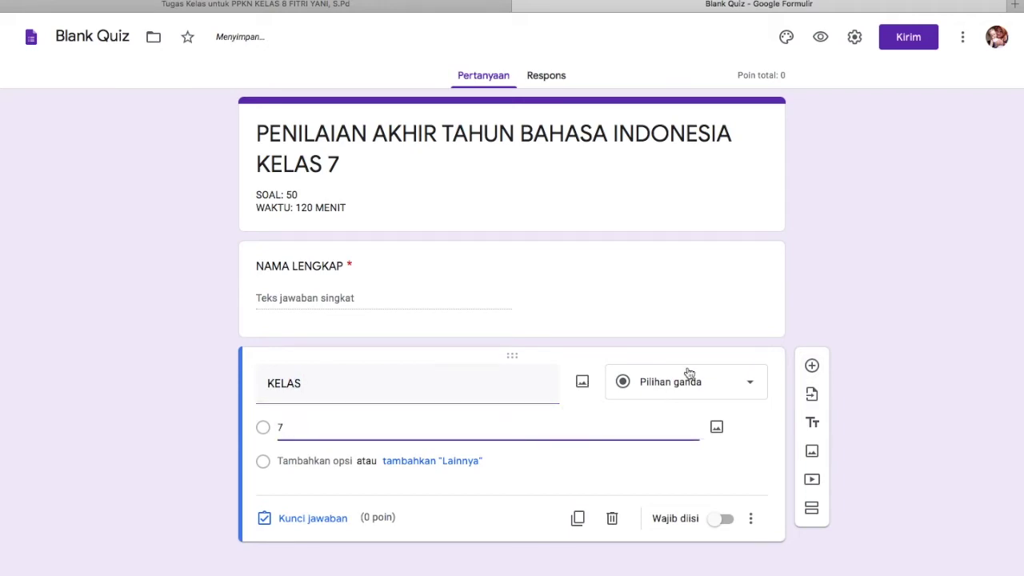
click(703, 383)
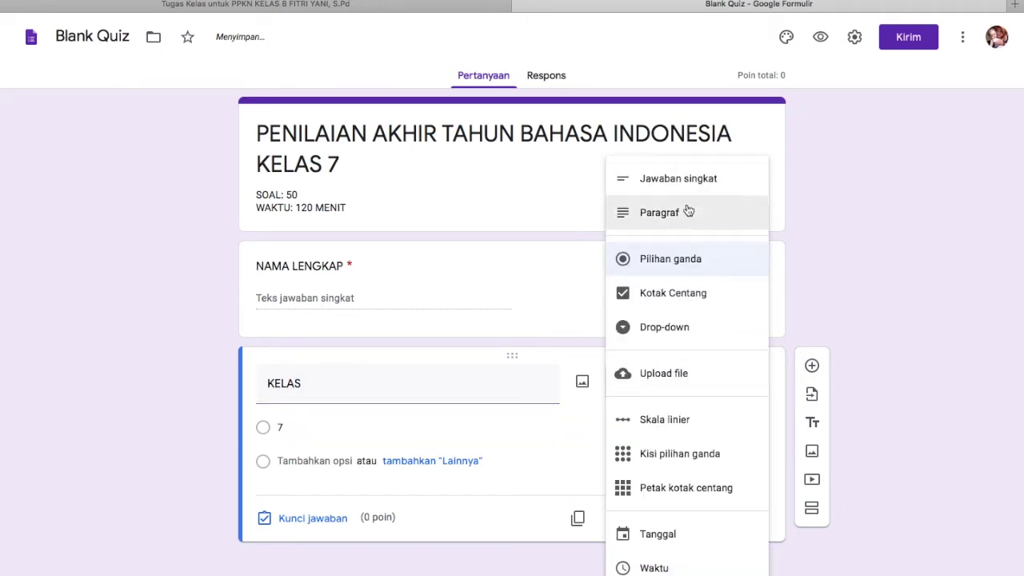
click(671, 262)
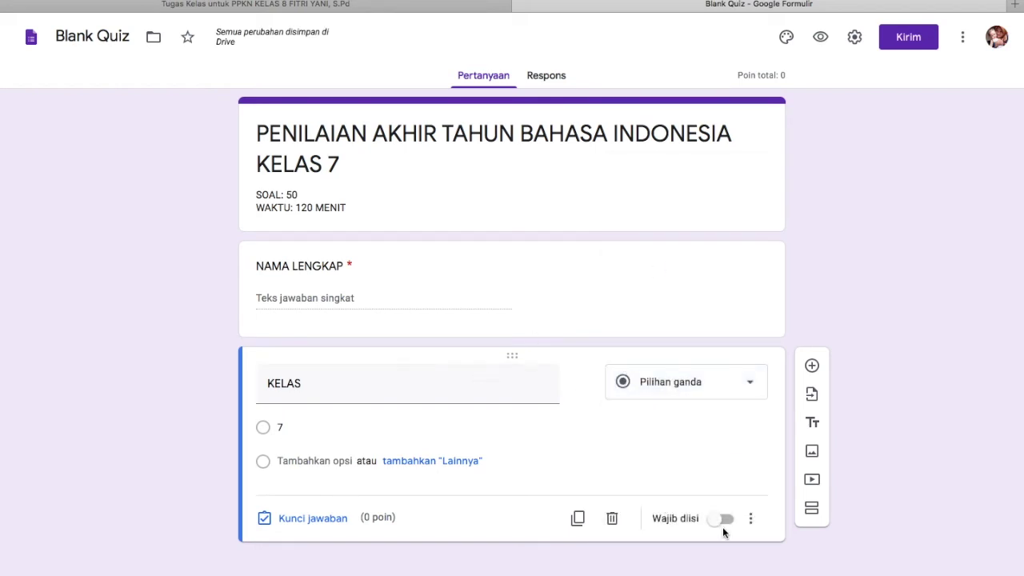
click(723, 519)
click(812, 508)
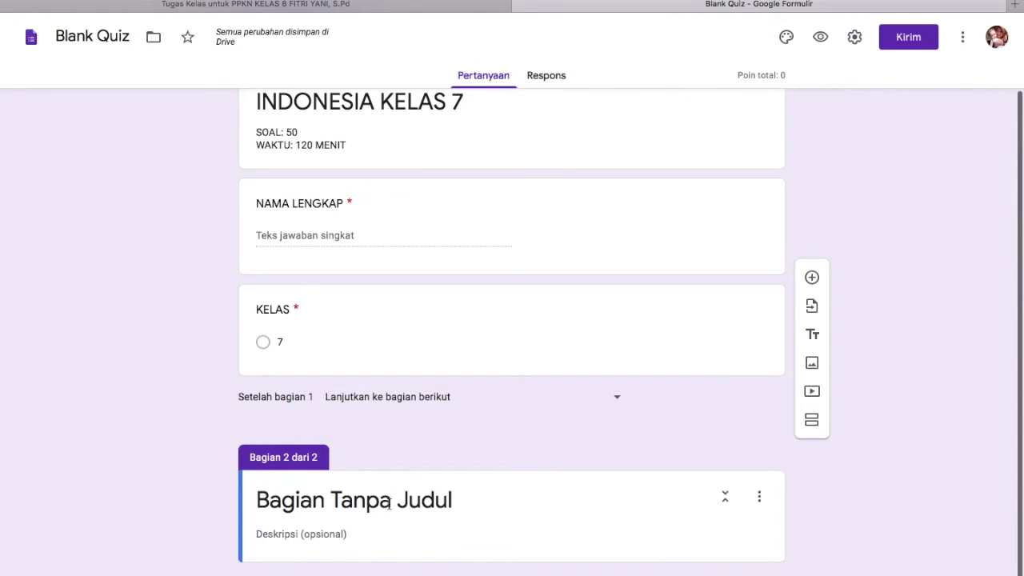
Title section 2 'SOAL PILIHAN GANDA BAHASA INDONESIA' and add a question to it
click(390, 502)
text(SOAL PILIHAN GANDA BAHASA INDO)
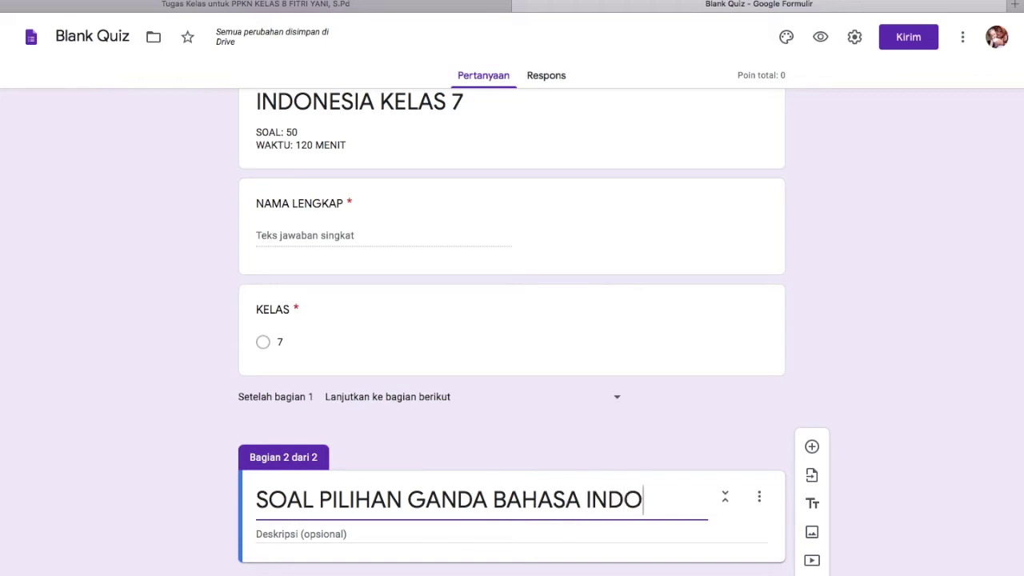
text(NESIA)
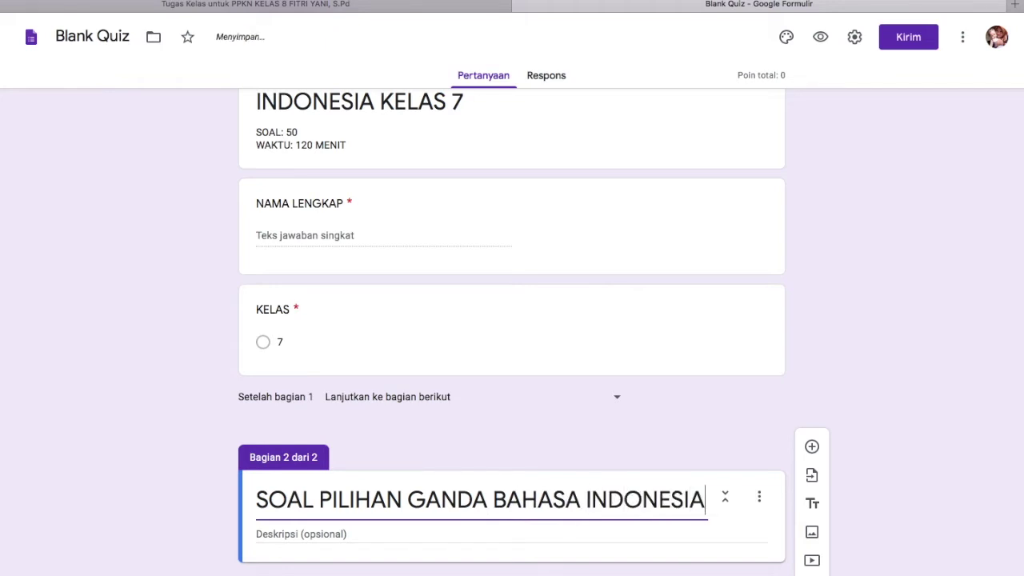
click(812, 447)
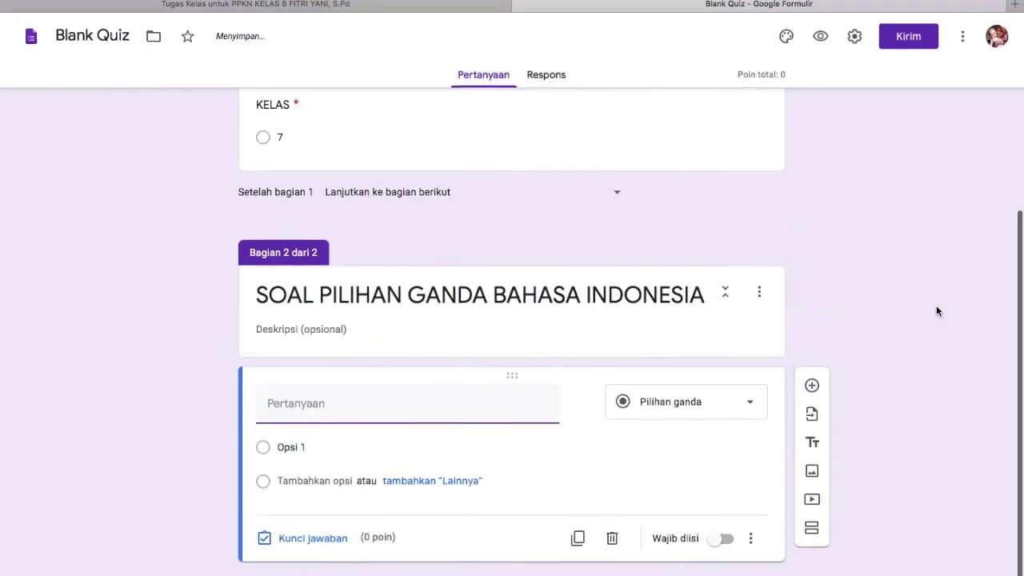
Give the new multiple-choice question the answer options A, B, C and D
click(321, 448)
text(A)
key(Return)
text(B)
key(Return)
text(C)
key(Return)
text(D)
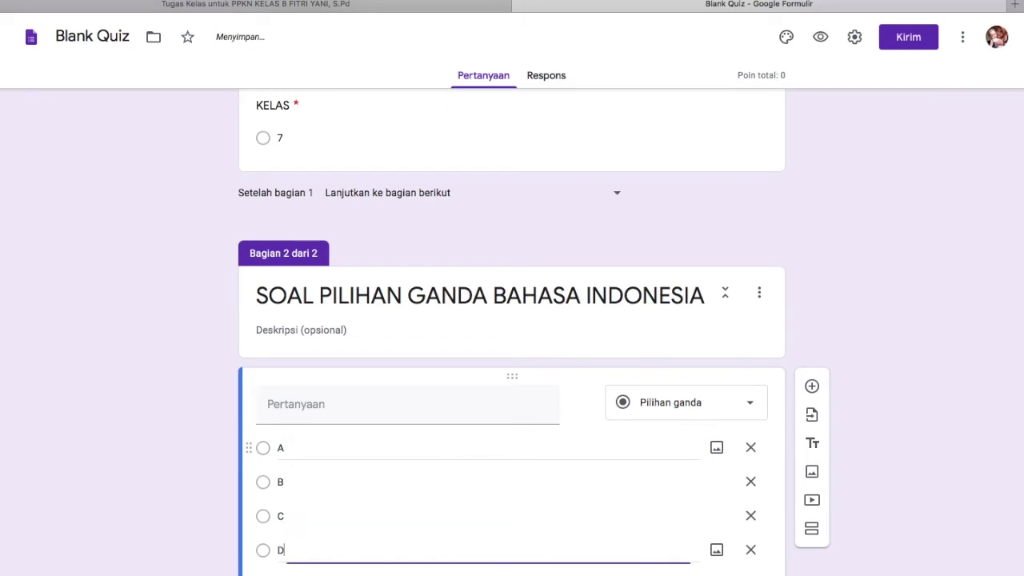
scroll(611, 418, down, 3)
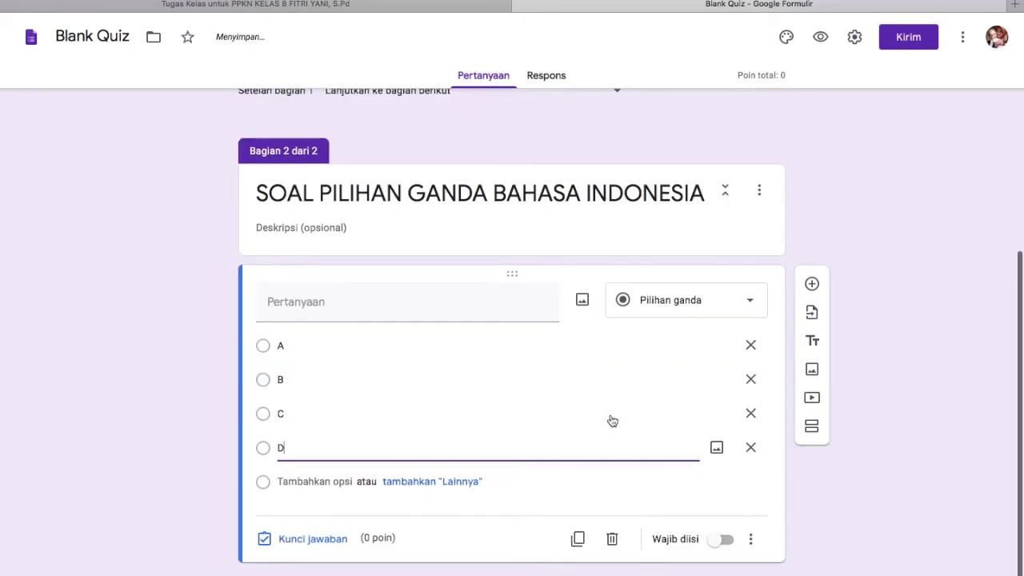
click(313, 546)
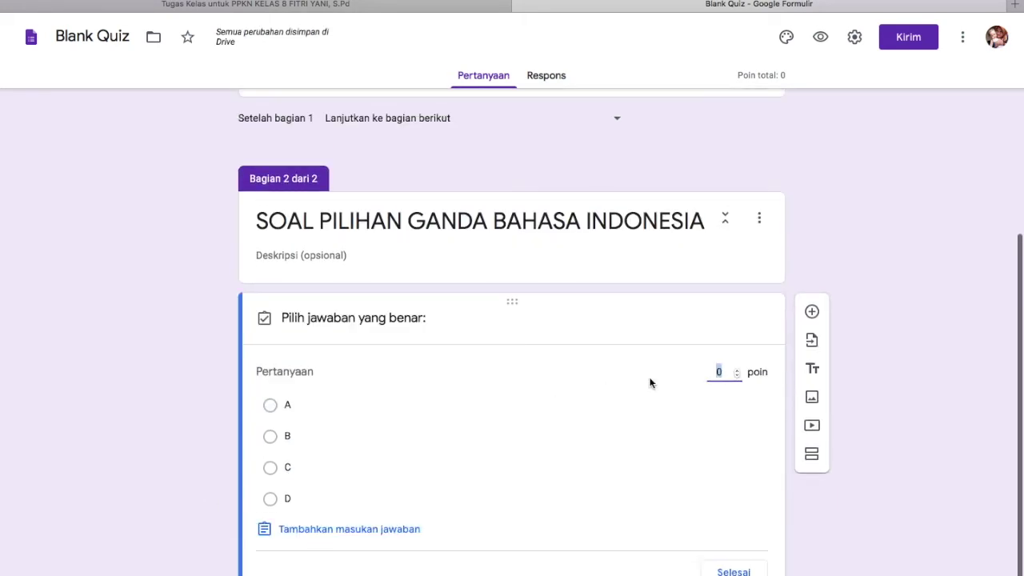
Set the question's answer-key value to 2 points and mark it required
text(2)
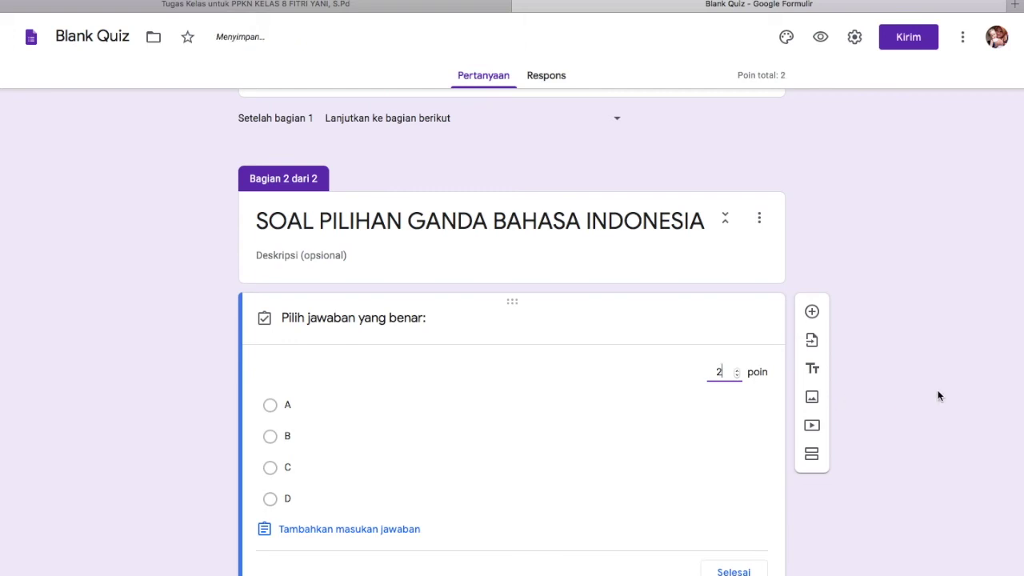
click(726, 572)
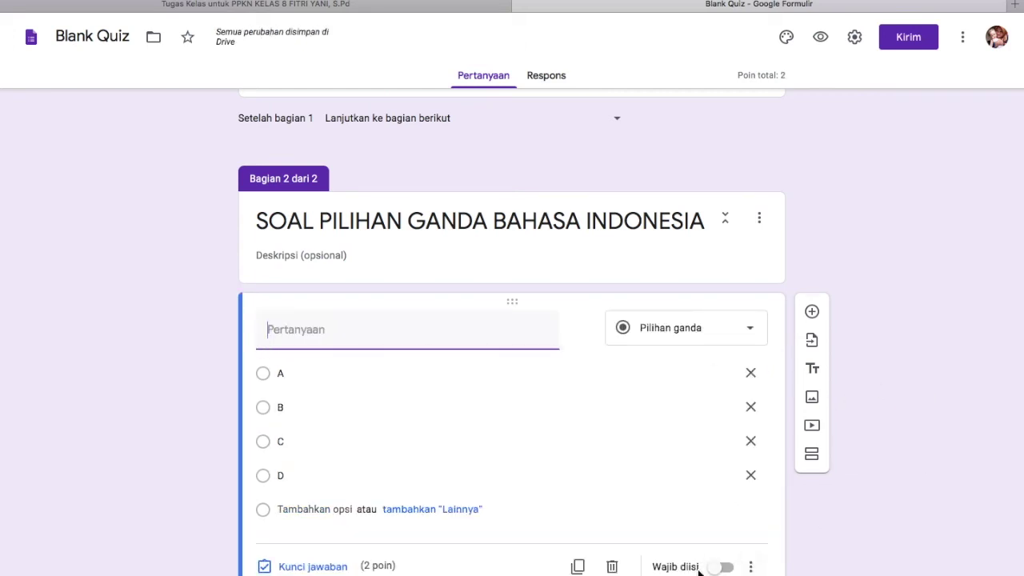
click(725, 568)
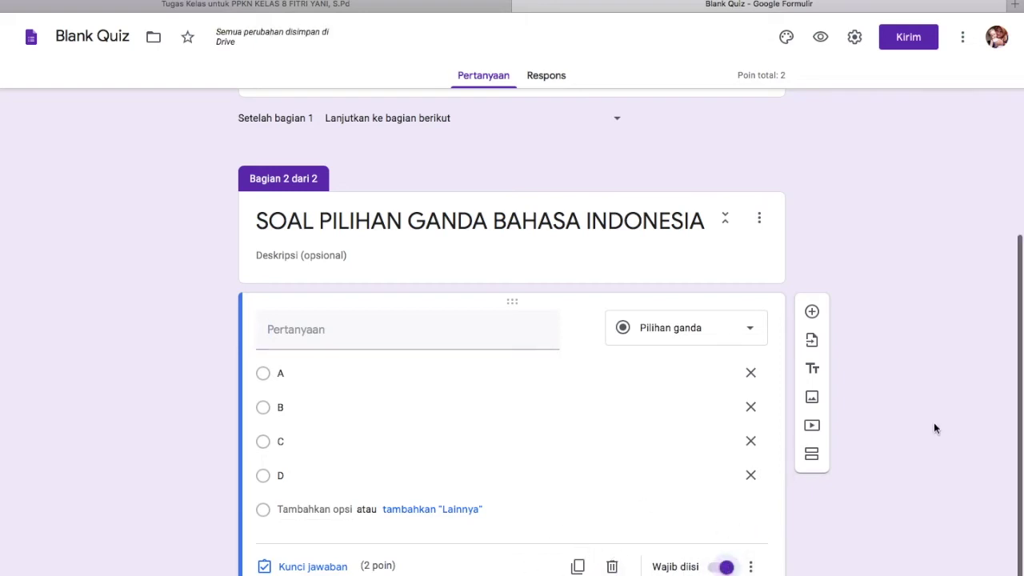
scroll(934, 428, down, 1)
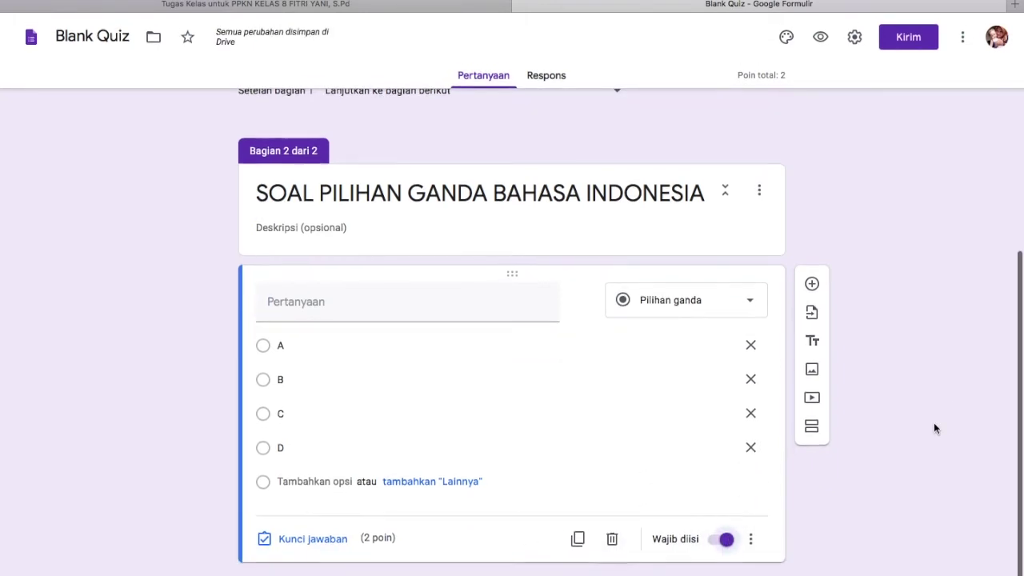
Duplicate the 2-point A–D question twice so the section holds three copies
click(578, 540)
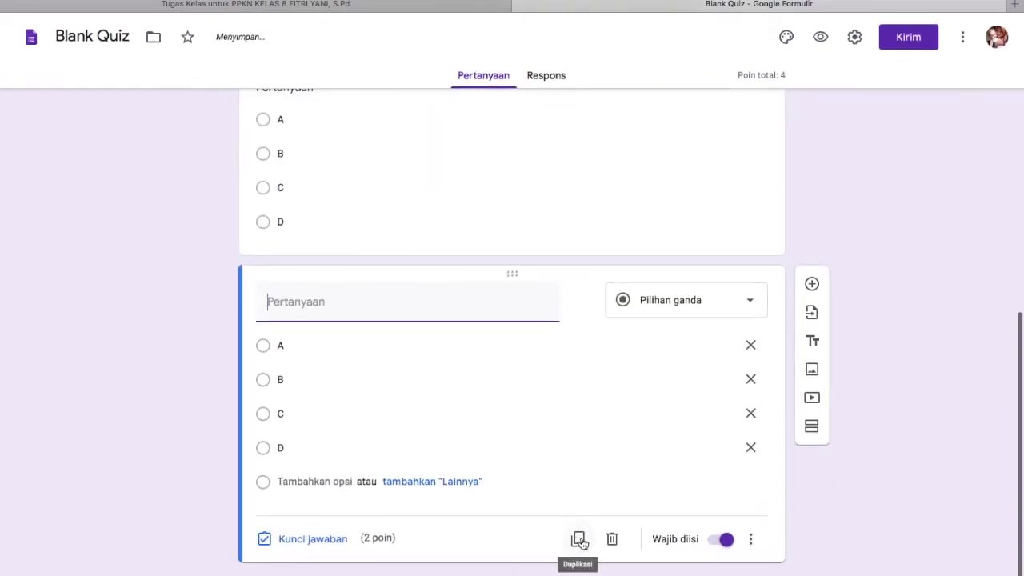
click(580, 541)
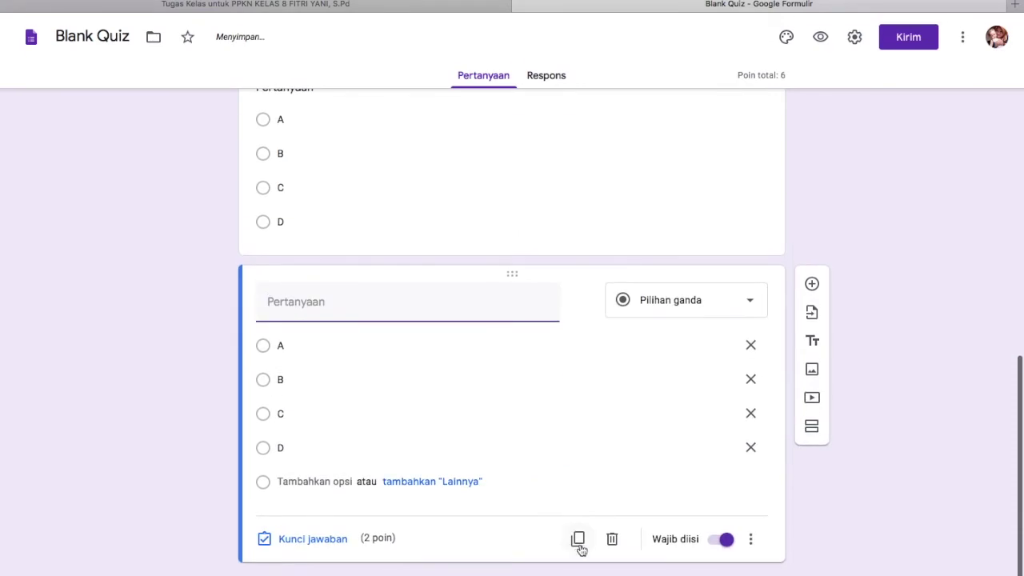
scroll(544, 415, up, 2)
scroll(544, 414, up, 2)
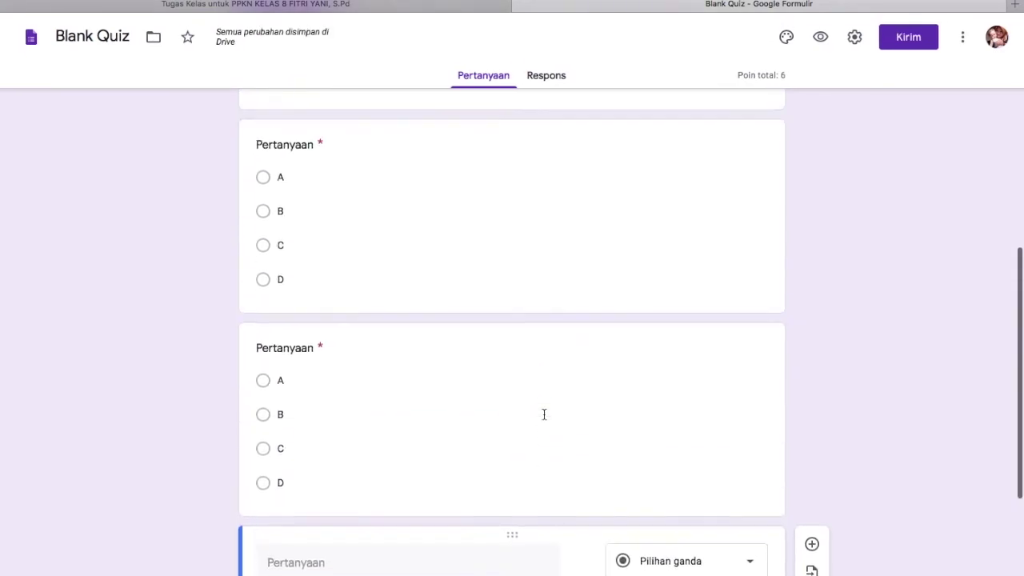
scroll(543, 413, up, 2)
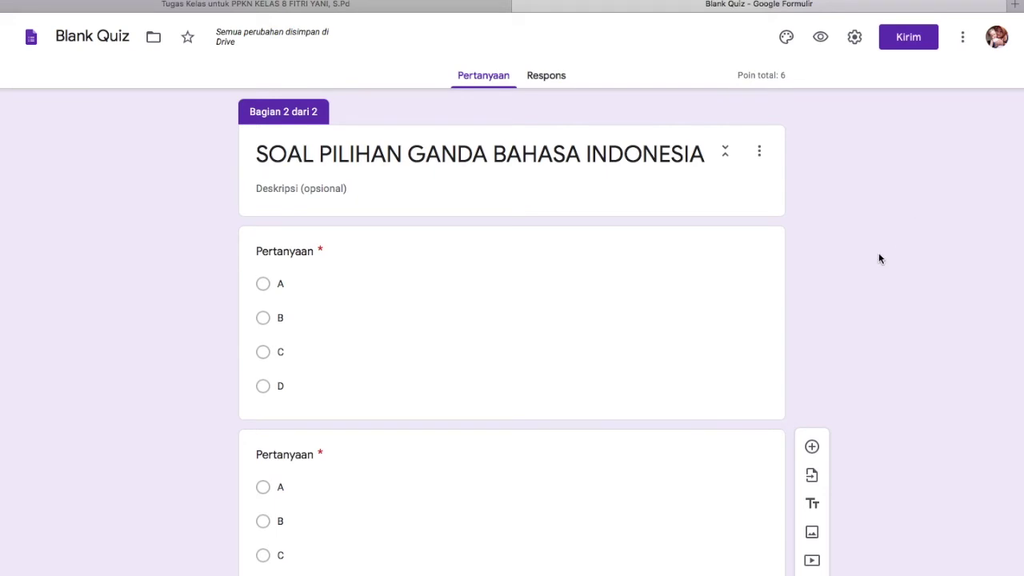
key(ctrl+Up)
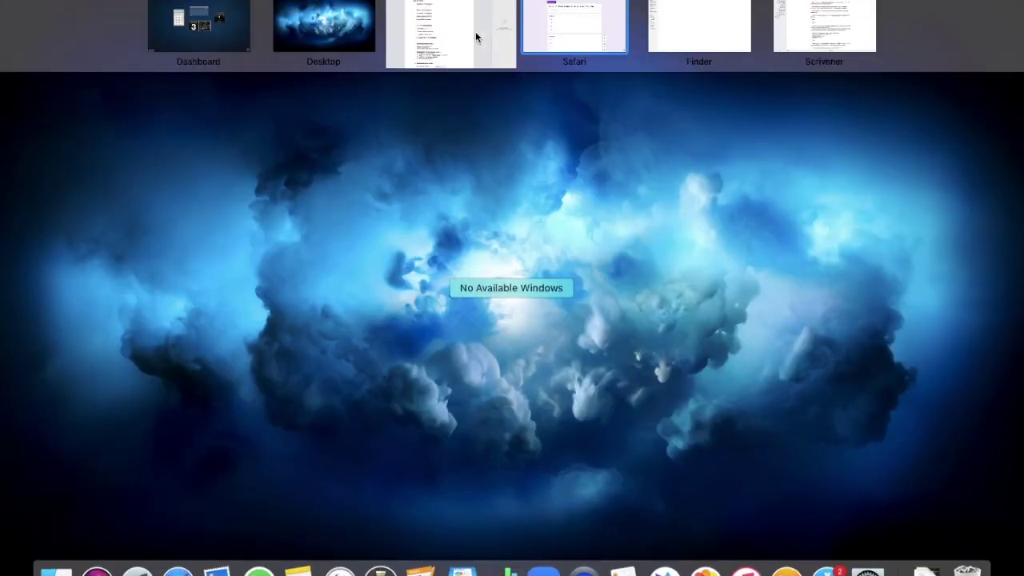
Review questions 1–5 in the Pages document 'SOAL KLS 7 K 13', then return to the quiz form
click(476, 31)
scroll(365, 160, down, 3)
scroll(365, 160, down, 5)
scroll(366, 160, down, 6)
scroll(368, 156, down, 3)
scroll(369, 154, up, 2)
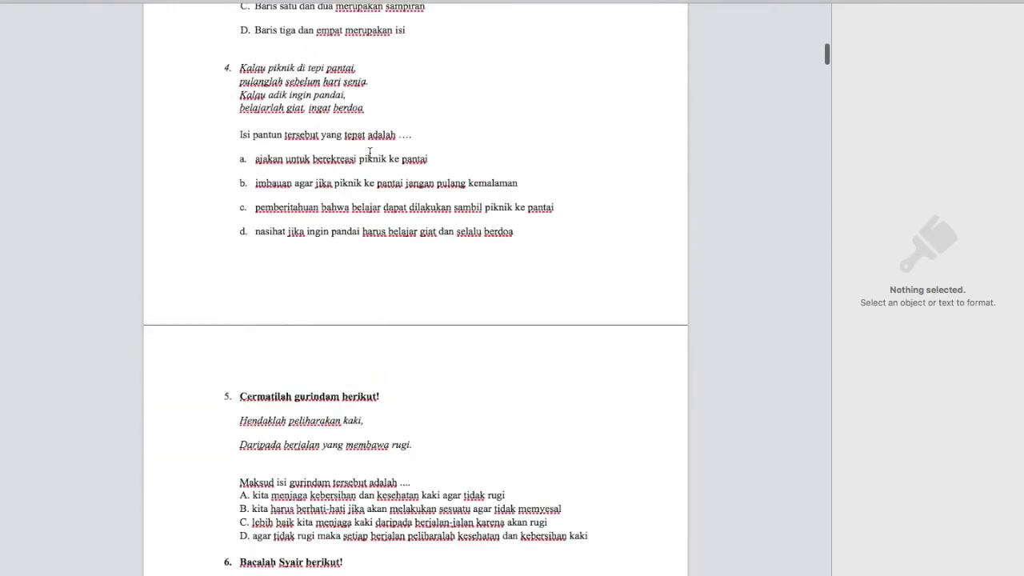
scroll(371, 150, up, 7)
scroll(370, 151, up, 1)
scroll(369, 151, up, 7)
scroll(370, 152, up, 1)
scroll(370, 152, down, 3)
scroll(370, 153, down, 6)
scroll(370, 152, down, 3)
scroll(369, 154, up, 5)
scroll(369, 152, up, 5)
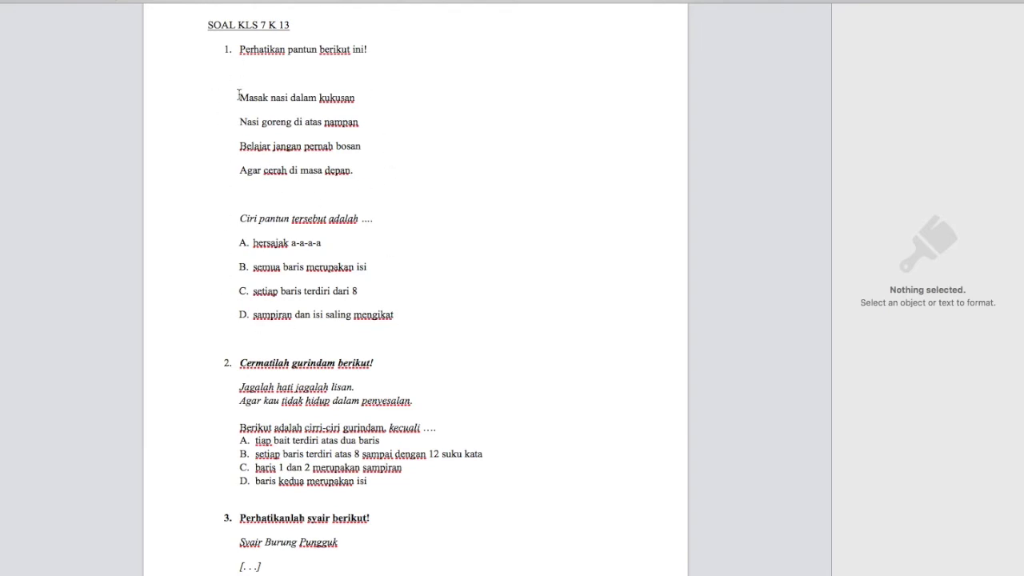
key(ctrl+Up)
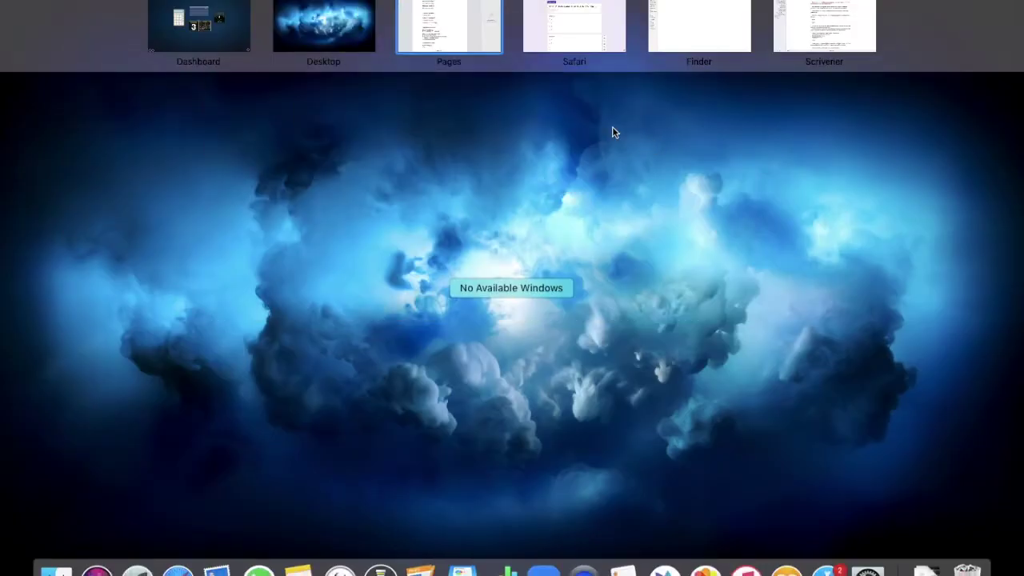
click(599, 40)
Upload the reading-passage question 16 image into the first question
click(311, 257)
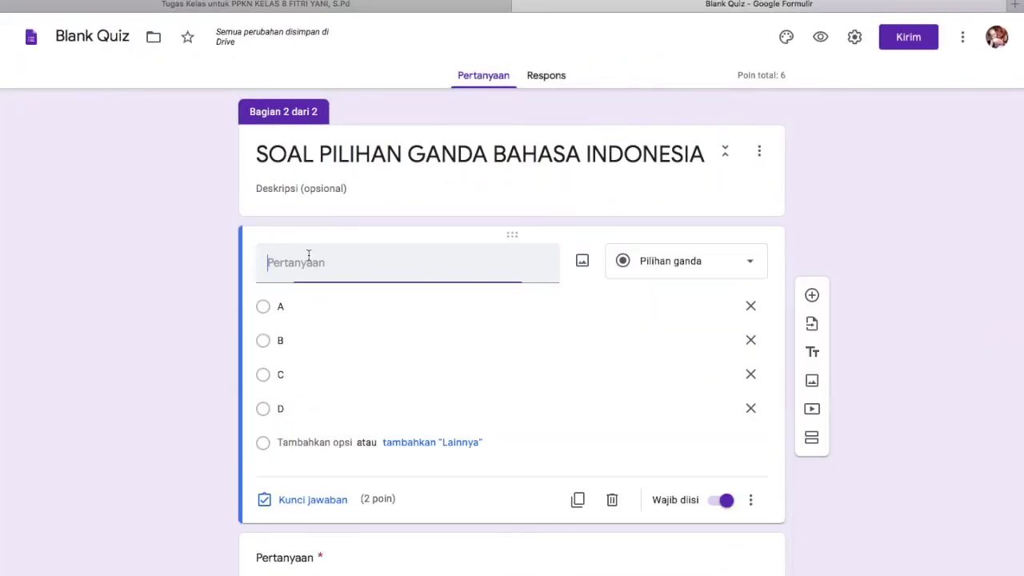
click(583, 264)
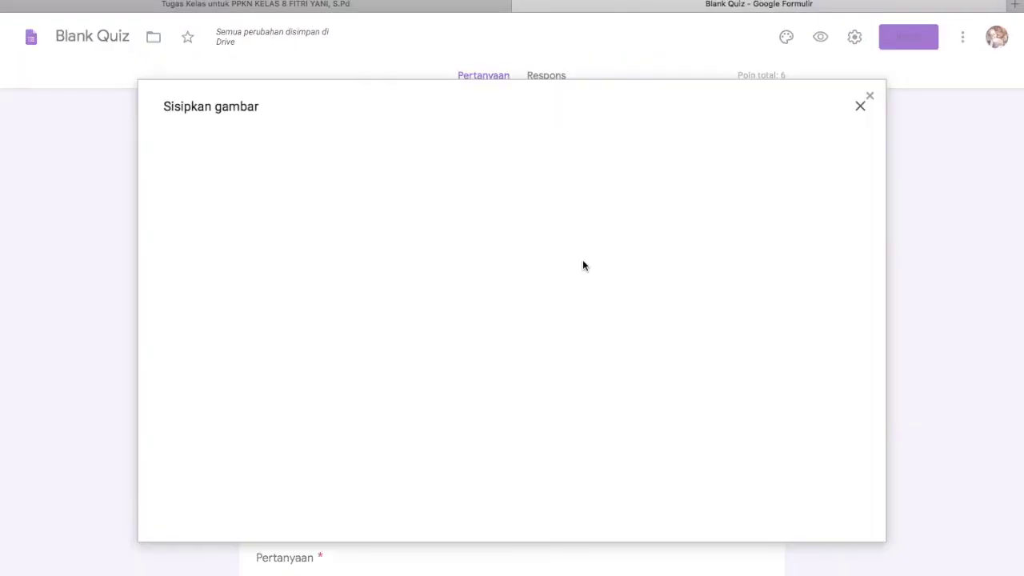
click(528, 400)
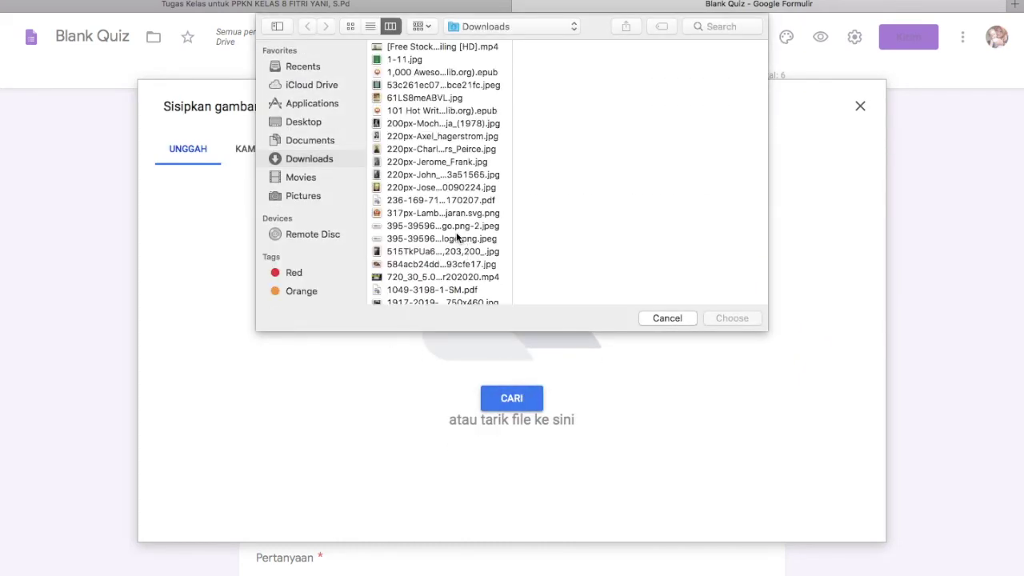
scroll(458, 237, down, 5)
scroll(457, 237, down, 5)
scroll(458, 237, down, 5)
scroll(458, 237, down, 5)
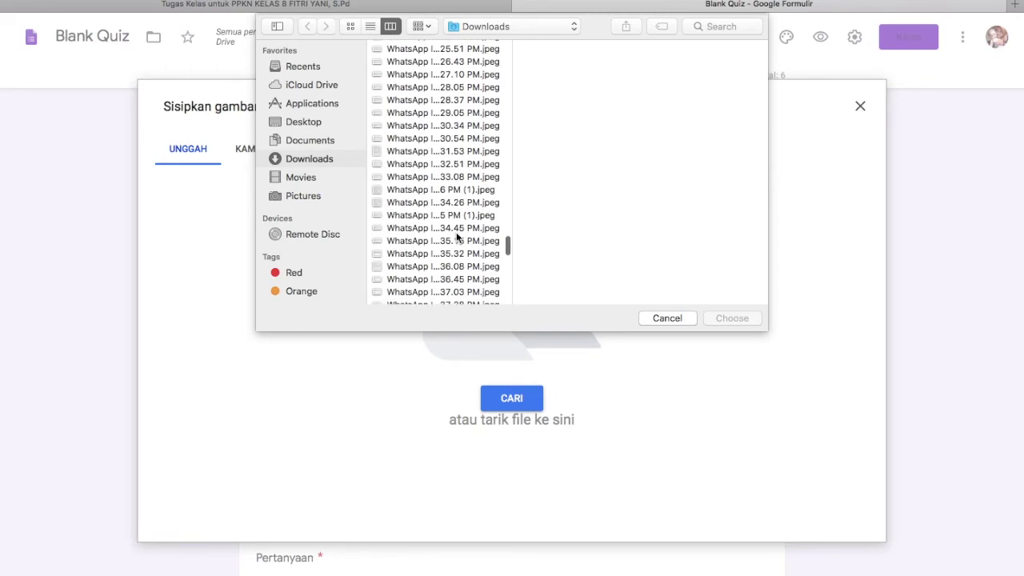
click(441, 206)
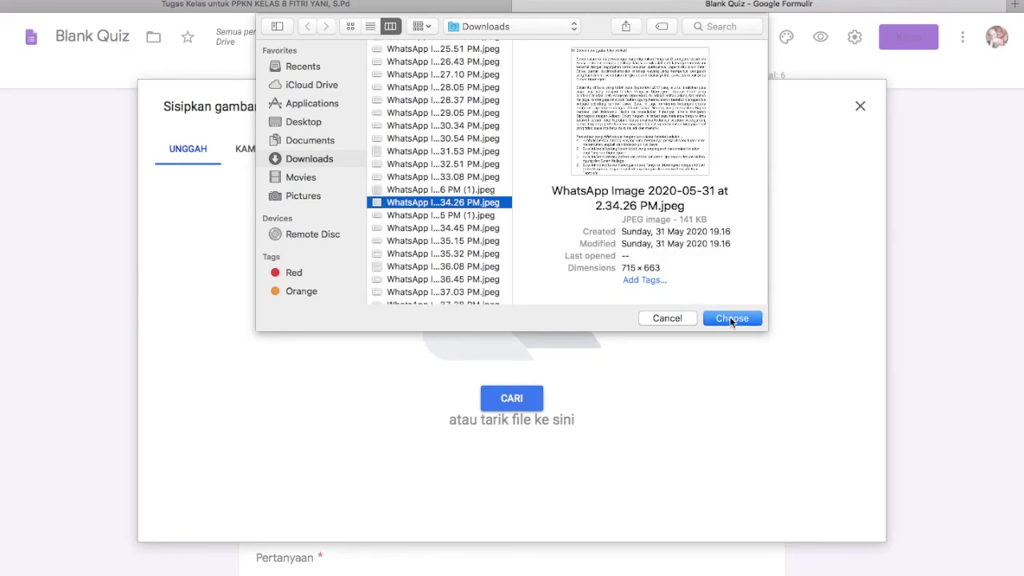
click(731, 319)
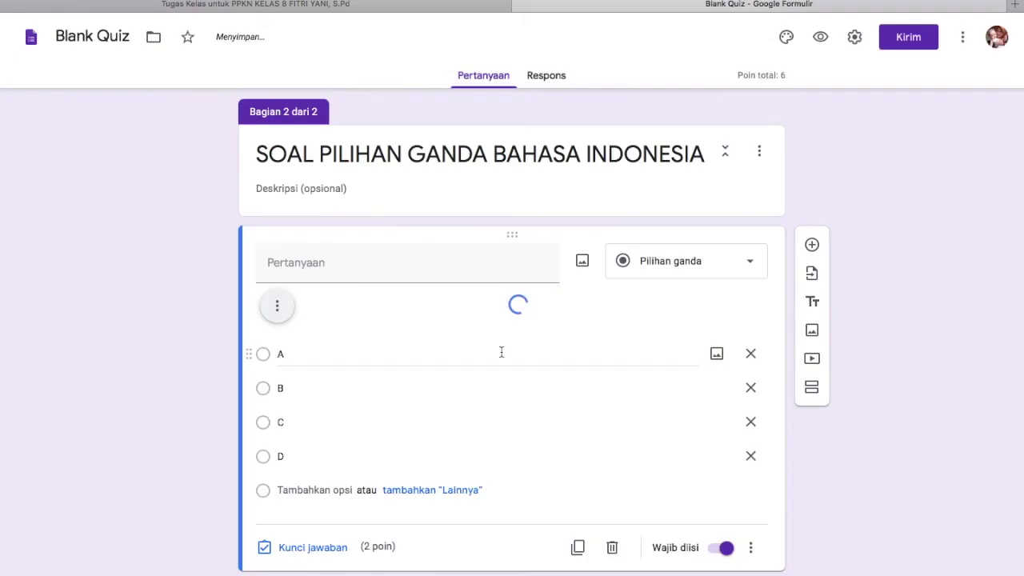
Mark D as the correct answer in the question's answer key
scroll(502, 352, down, 3)
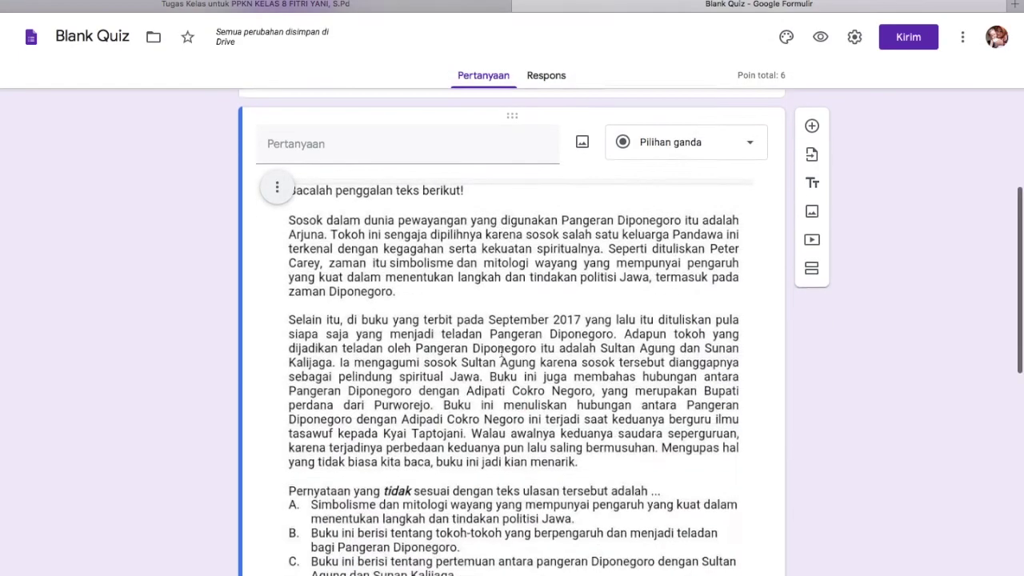
scroll(503, 356, down, 5)
scroll(502, 356, down, 2)
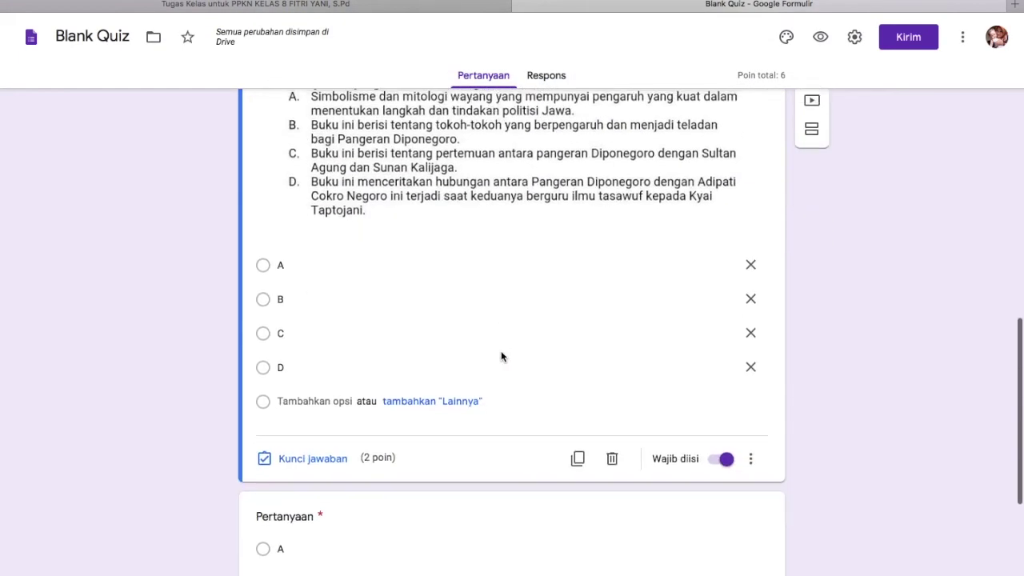
click(297, 467)
scroll(358, 356, down, 3)
scroll(358, 356, down, 3)
click(277, 376)
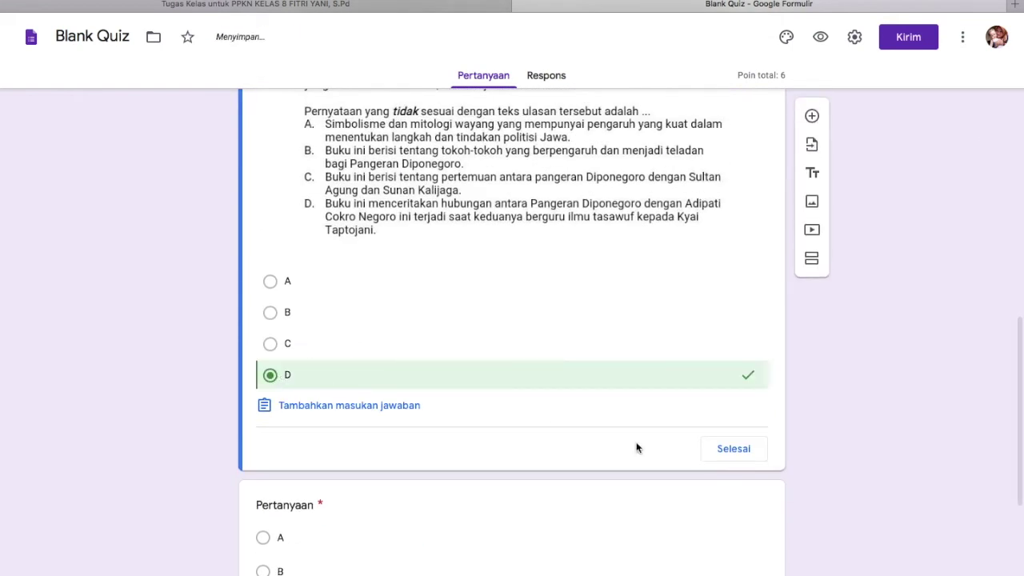
click(731, 455)
scroll(503, 402, down, 5)
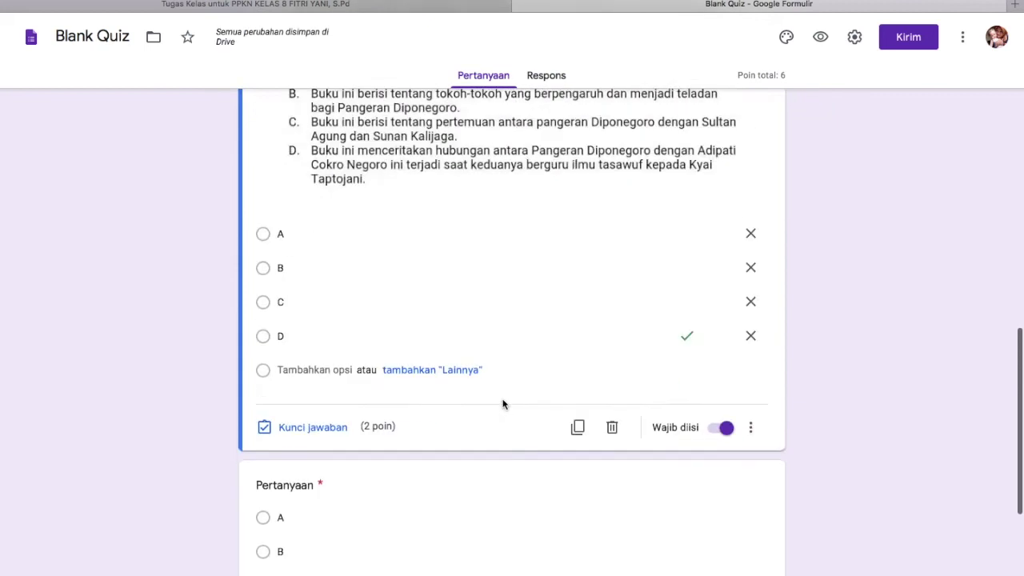
scroll(503, 403, down, 4)
click(322, 243)
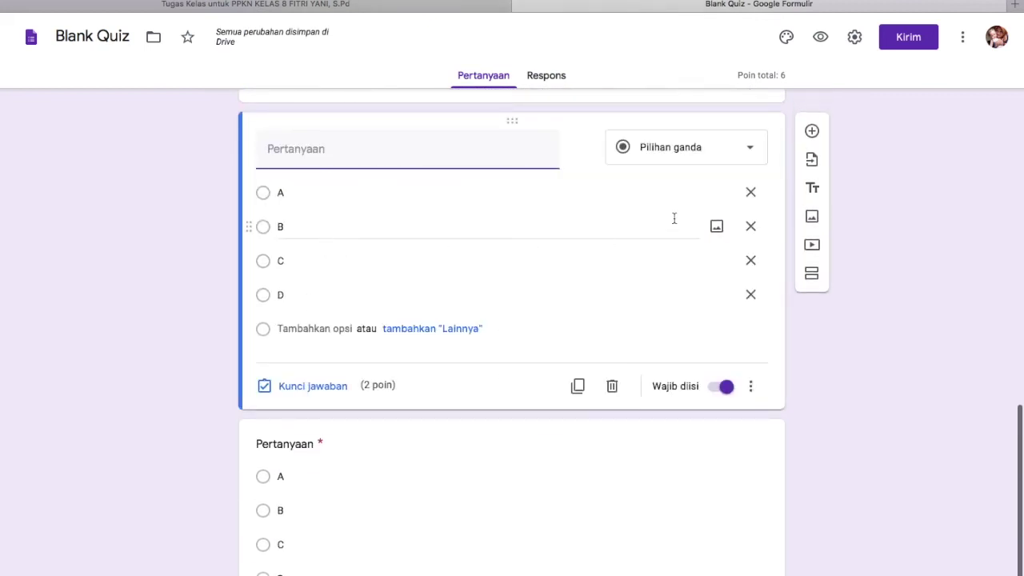
Upload the question 23 'Bacalah teks berikut!' screenshot from Downloads into the blank question
click(582, 149)
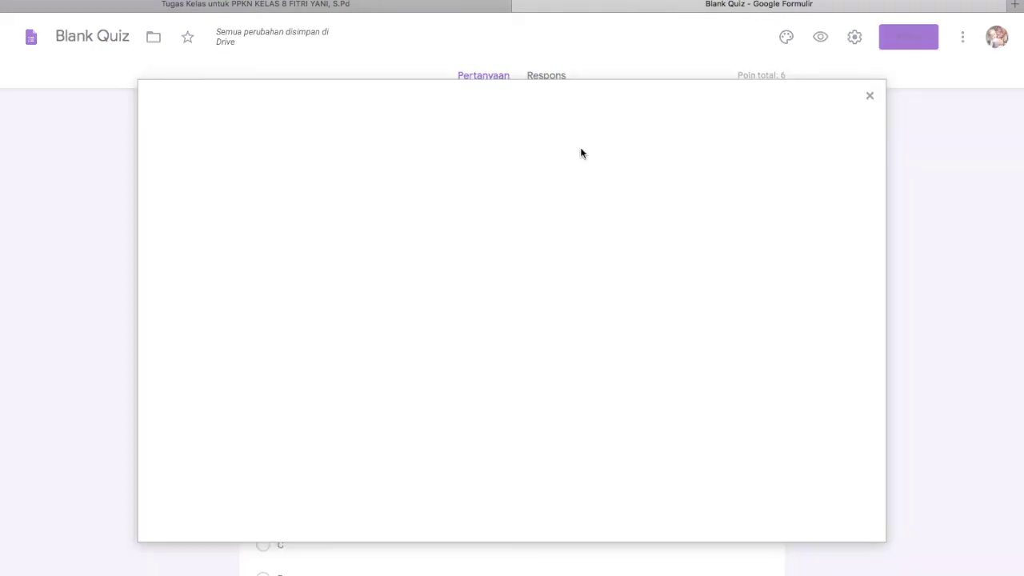
click(503, 405)
scroll(417, 221, down, 10)
scroll(417, 221, down, 10)
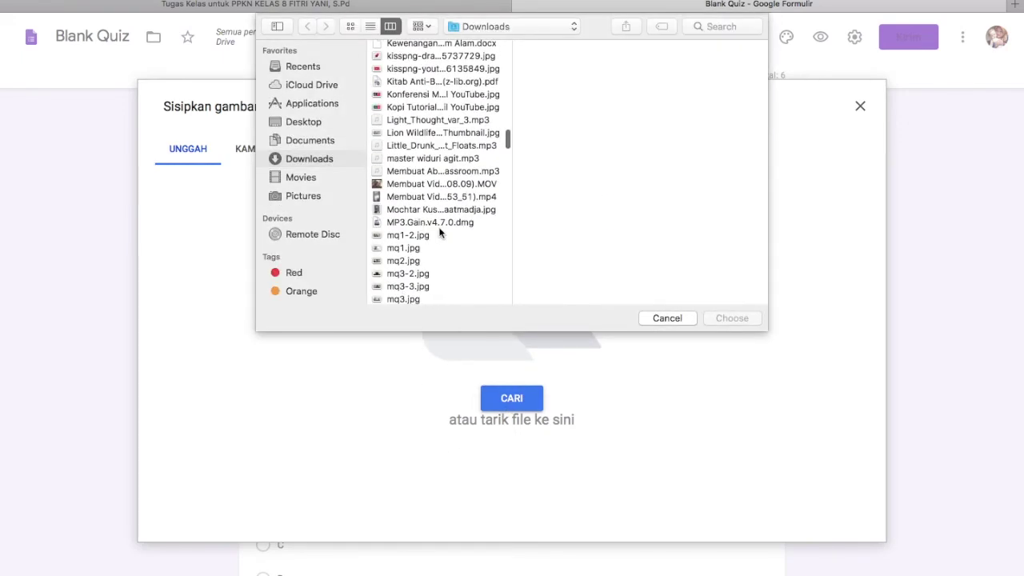
click(439, 234)
scroll(439, 226, down, 5)
scroll(439, 226, down, 5)
scroll(438, 227, down, 5)
scroll(439, 227, down, 3)
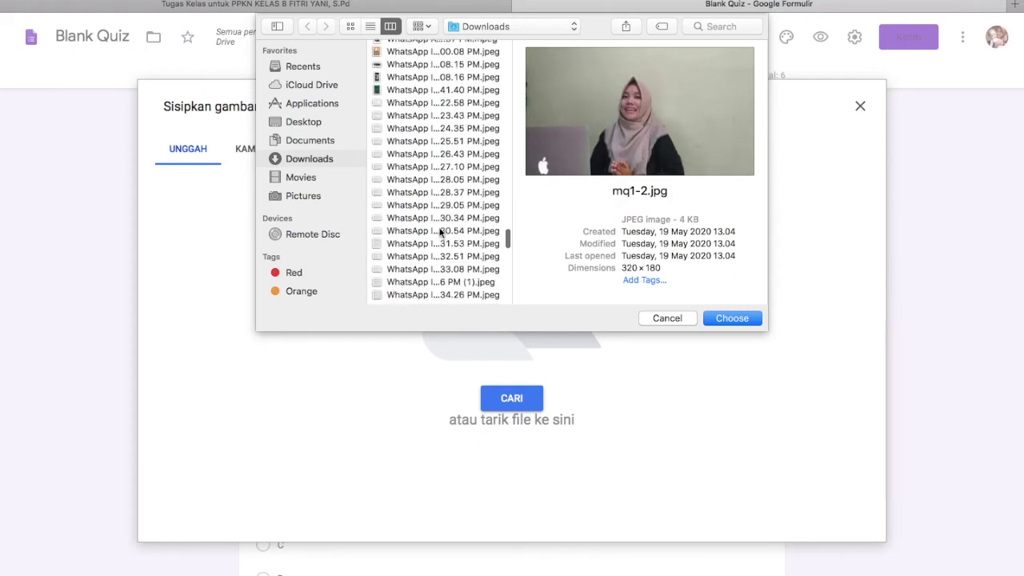
click(439, 231)
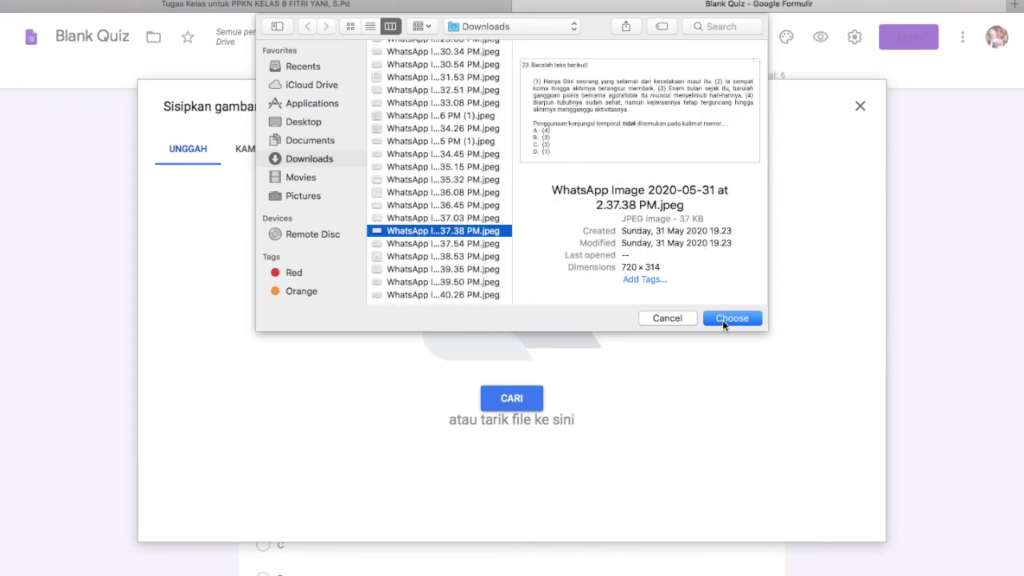
click(722, 320)
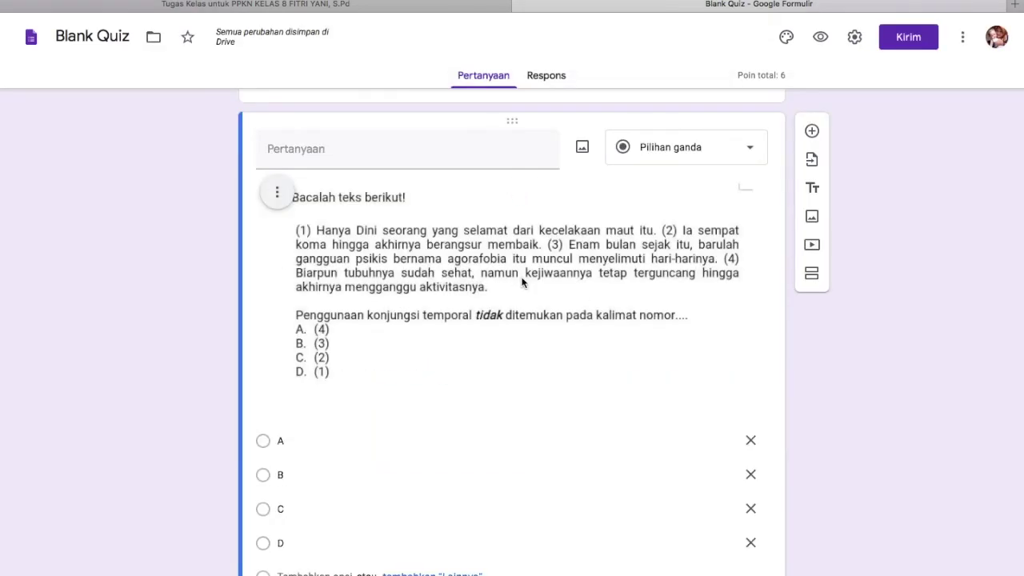
Set option A as the correct answer in the answer key
scroll(522, 282, down, 4)
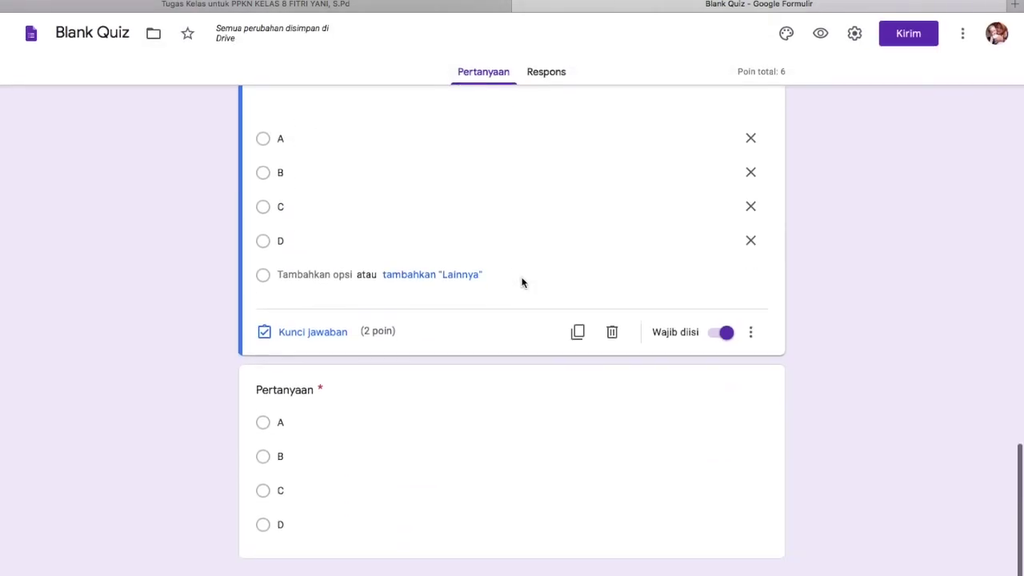
click(320, 338)
click(287, 396)
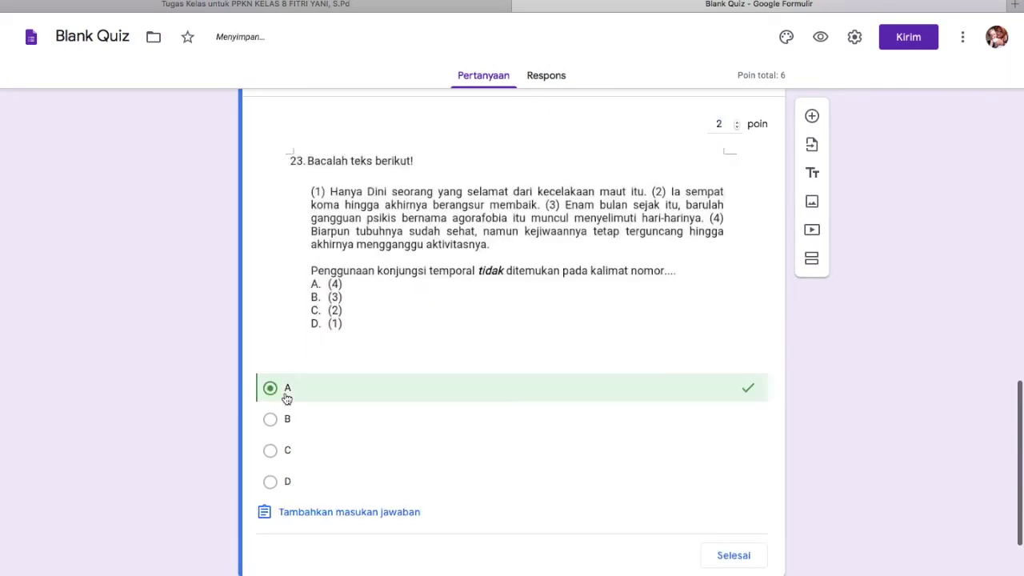
click(729, 559)
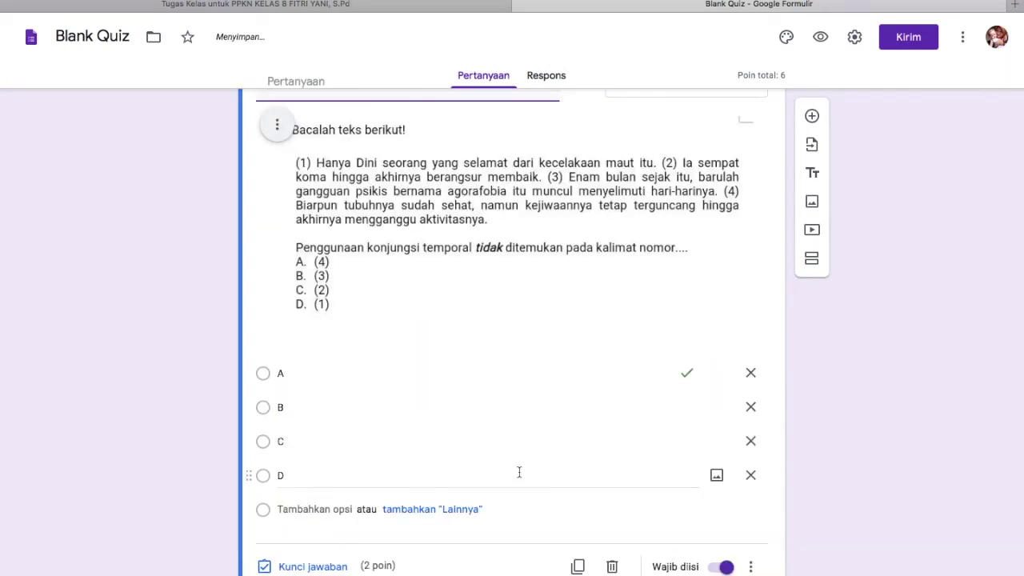
scroll(519, 473, down, 3)
click(324, 400)
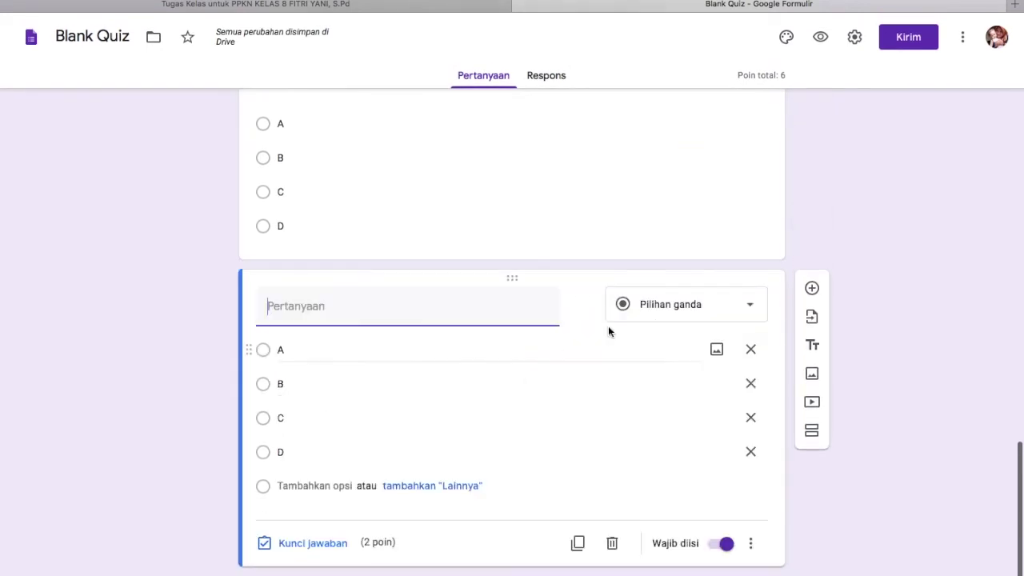
Upload the question 15 'Cermatilah kutipan teks ulasan berikut!' screenshot into the next question
click(582, 308)
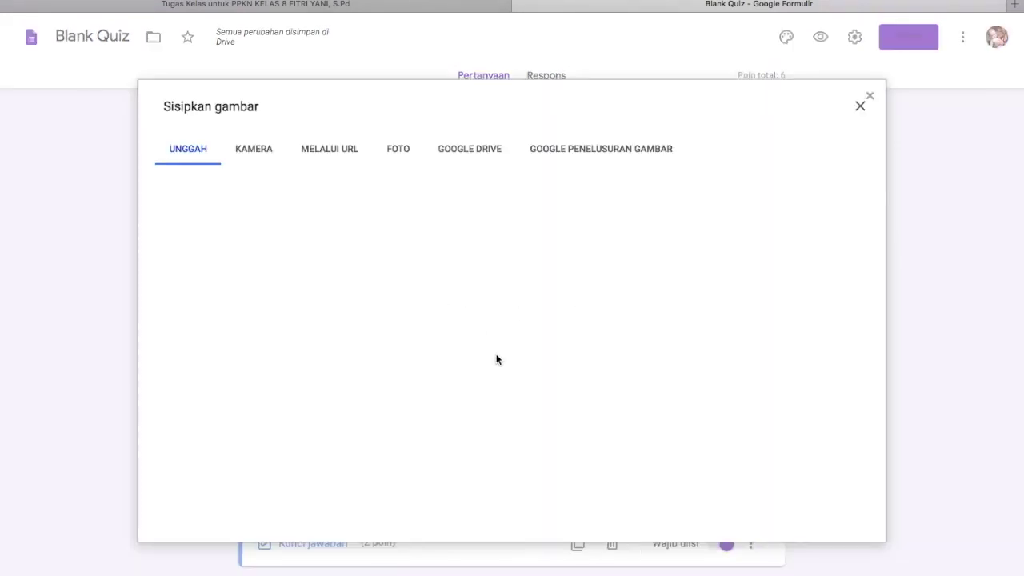
click(522, 400)
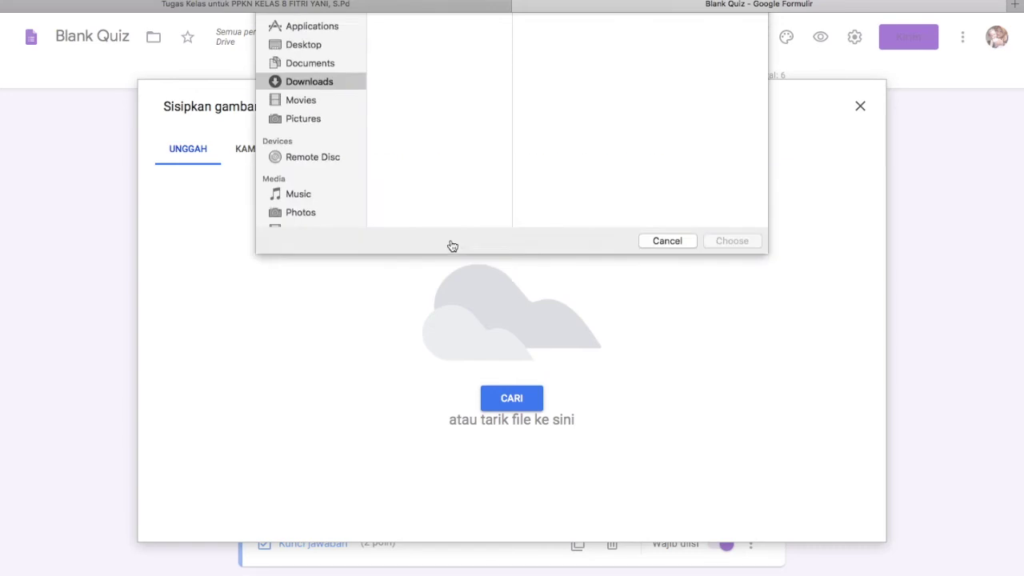
scroll(429, 200, down, 5)
scroll(429, 200, down, 5)
scroll(429, 200, down, 5)
scroll(429, 200, down, 5)
scroll(428, 194, down, 5)
scroll(428, 194, down, 5)
scroll(428, 195, down, 5)
scroll(428, 195, down, 5)
scroll(428, 194, down, 5)
scroll(428, 195, down, 5)
scroll(428, 194, down, 3)
click(417, 169)
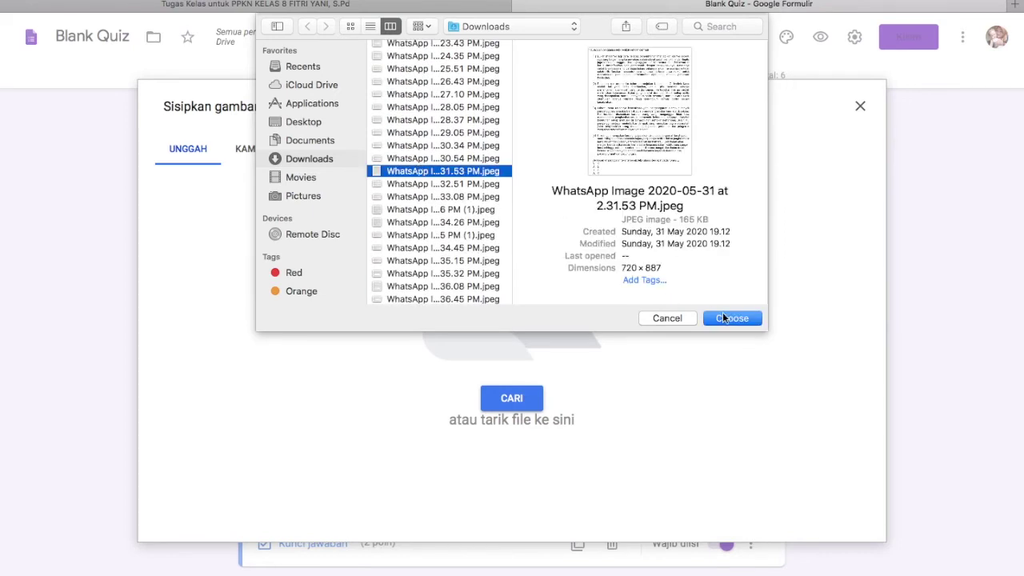
click(451, 197)
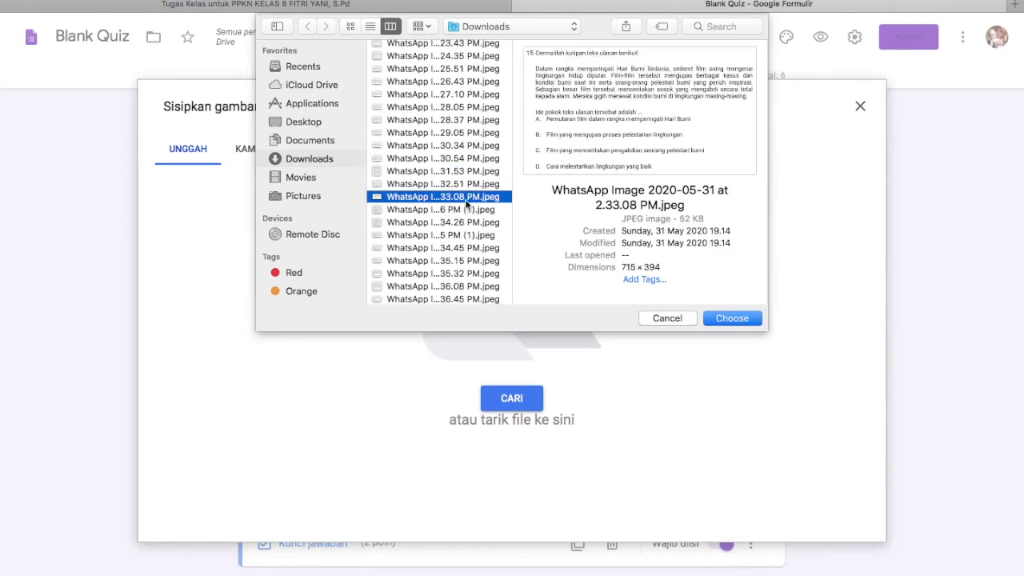
click(741, 319)
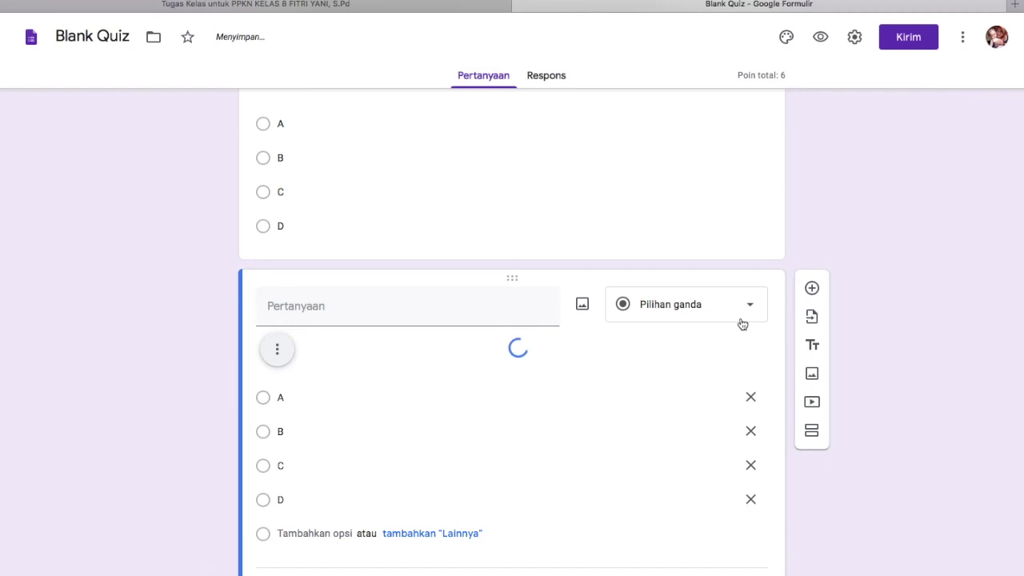
Set option B as the correct answer in the answer key
scroll(741, 324, down, 4)
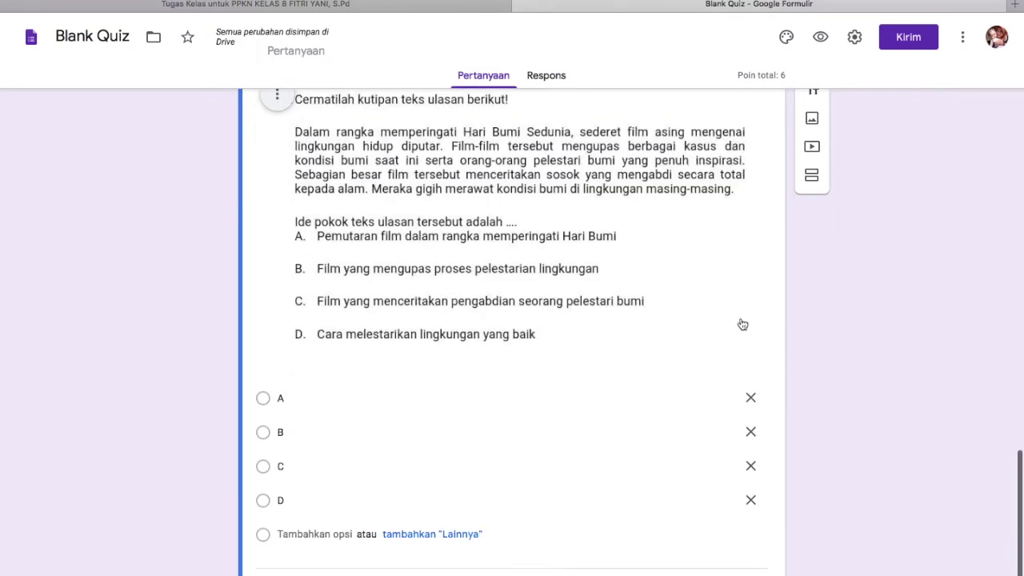
click(304, 552)
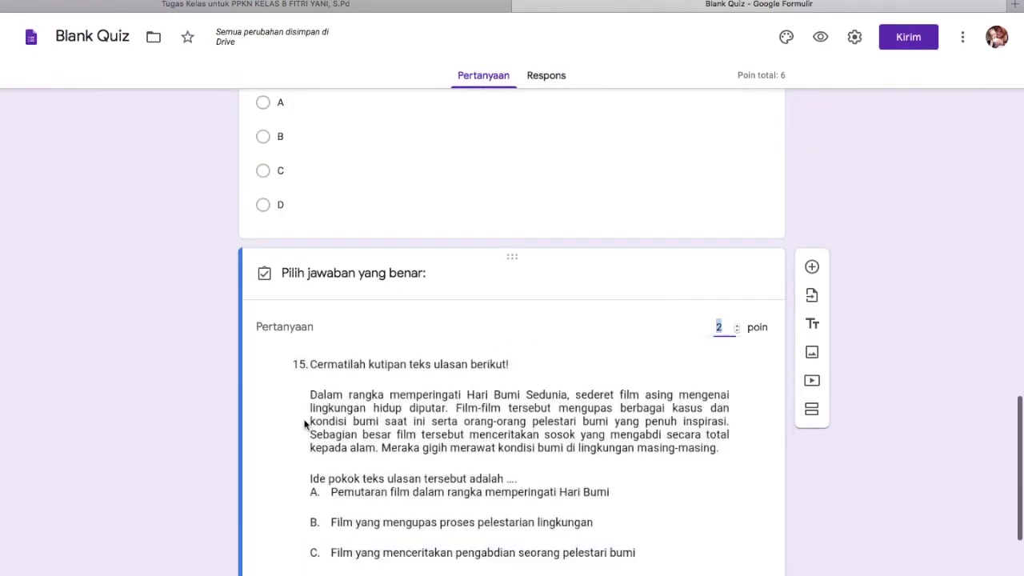
scroll(364, 452, down, 4)
click(286, 404)
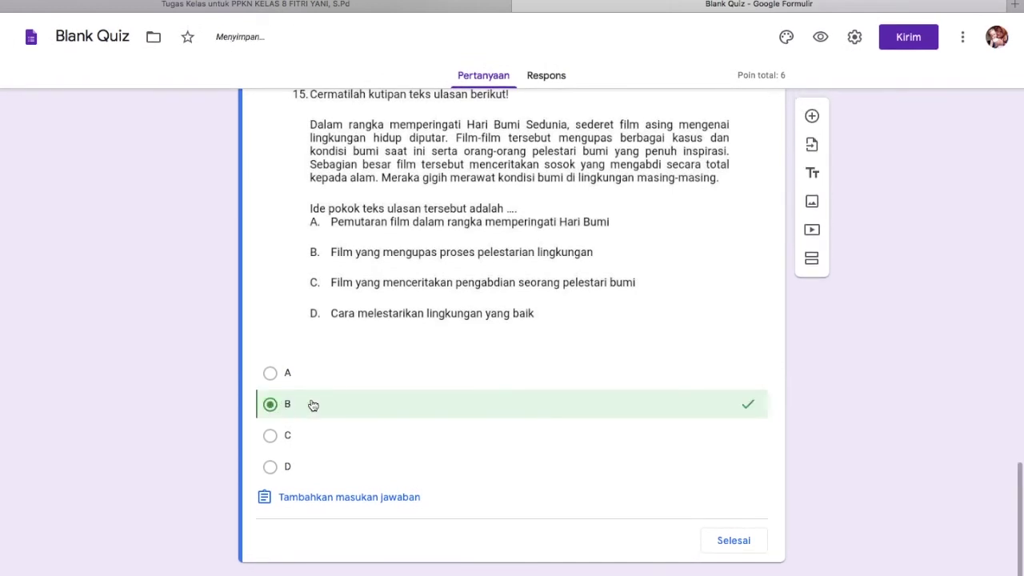
click(731, 541)
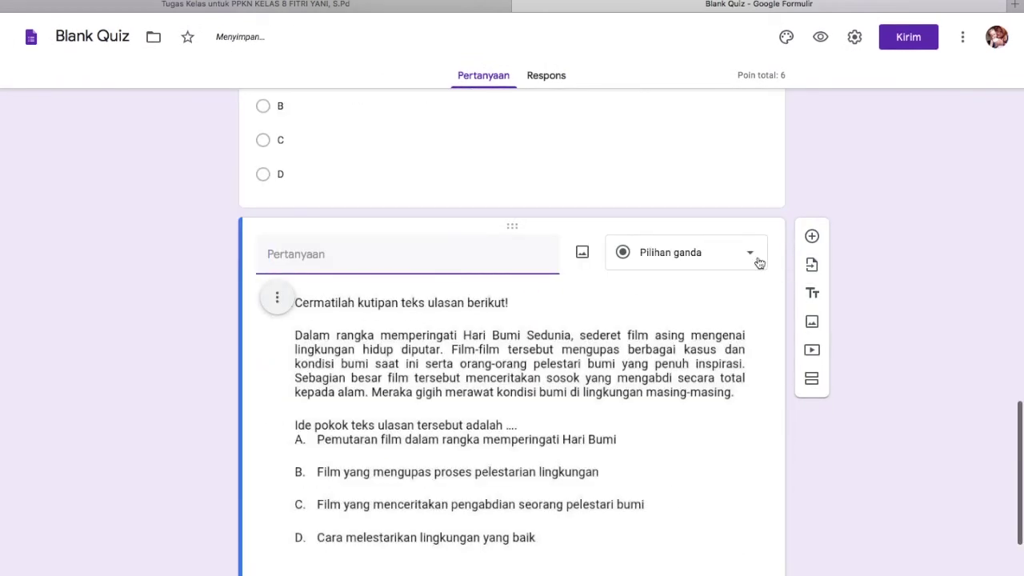
scroll(759, 263, up, 4)
scroll(759, 264, up, 5)
scroll(760, 264, up, 10)
scroll(757, 263, up, 20)
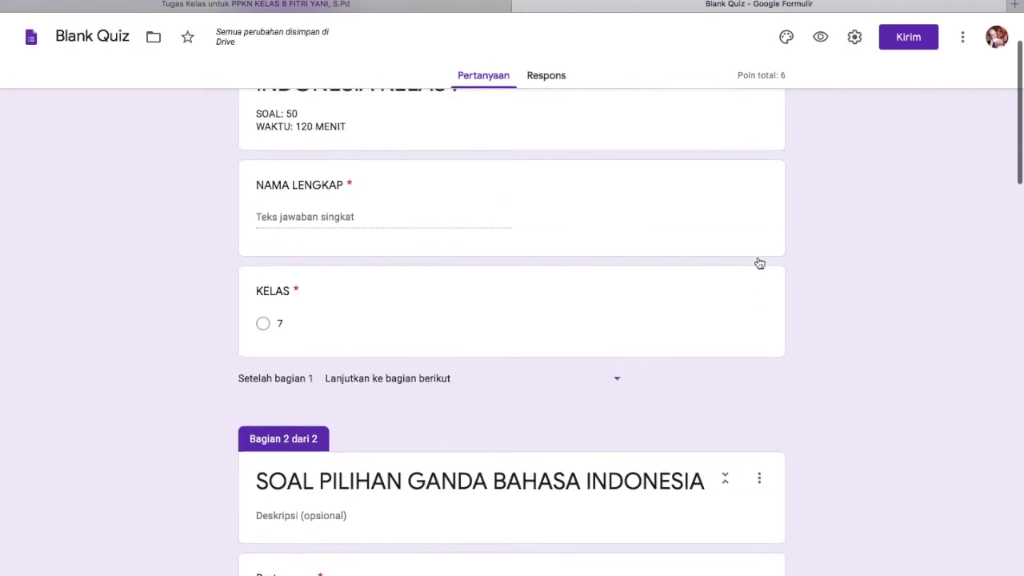
Create and open a linked Blank Quiz (Respons) spreadsheet, then return to the form
scroll(757, 263, up, 3)
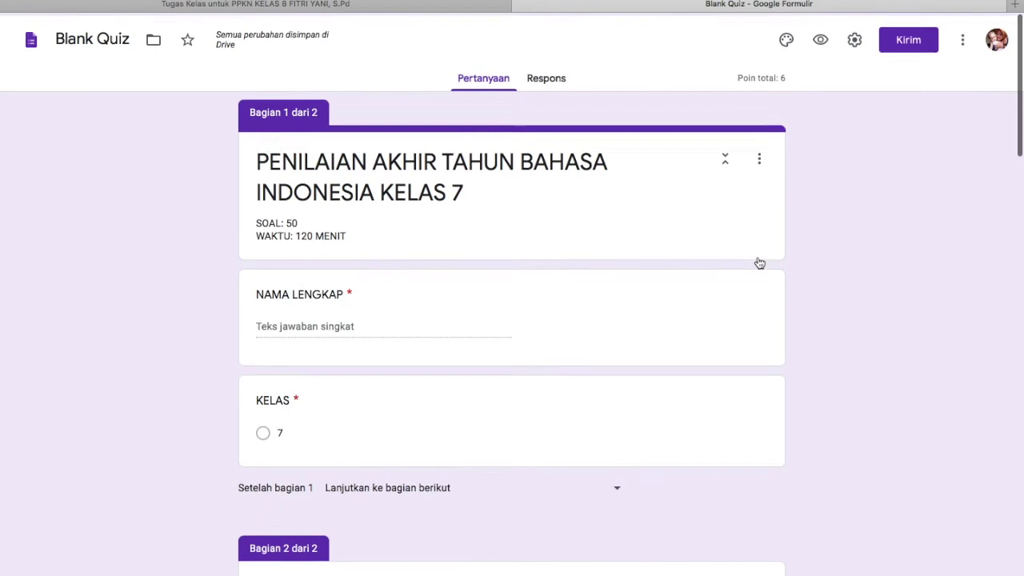
click(555, 76)
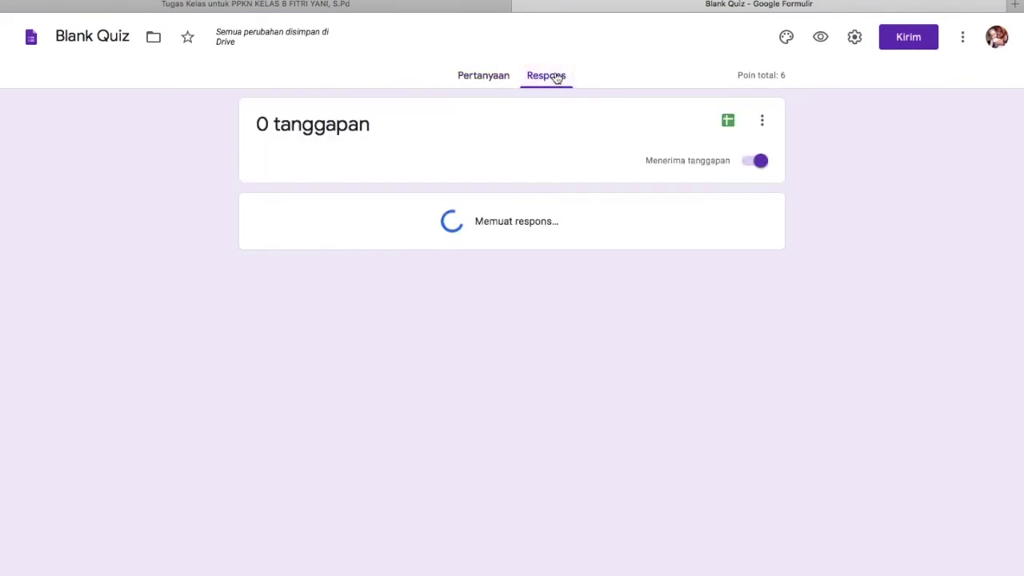
click(486, 74)
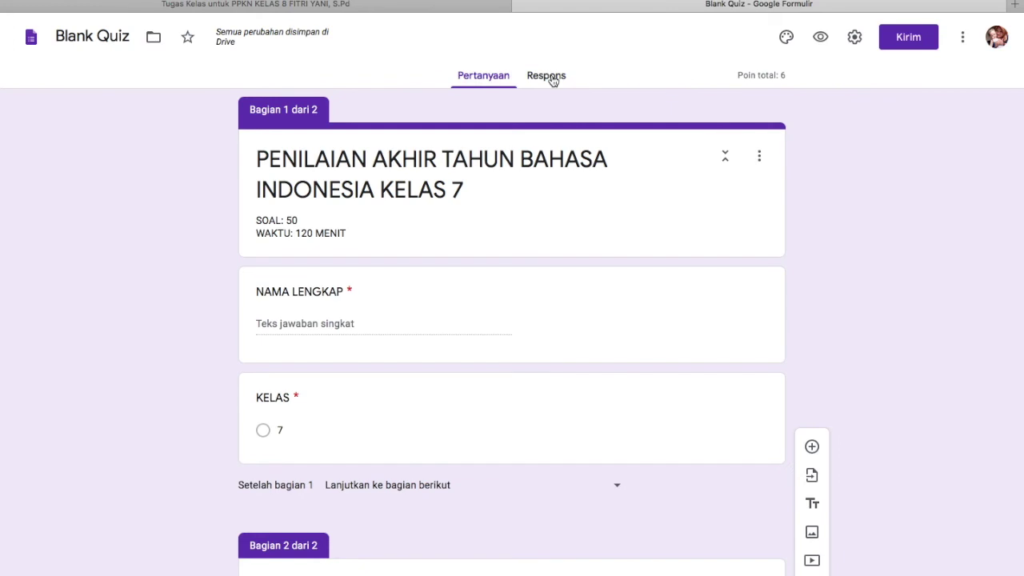
click(552, 79)
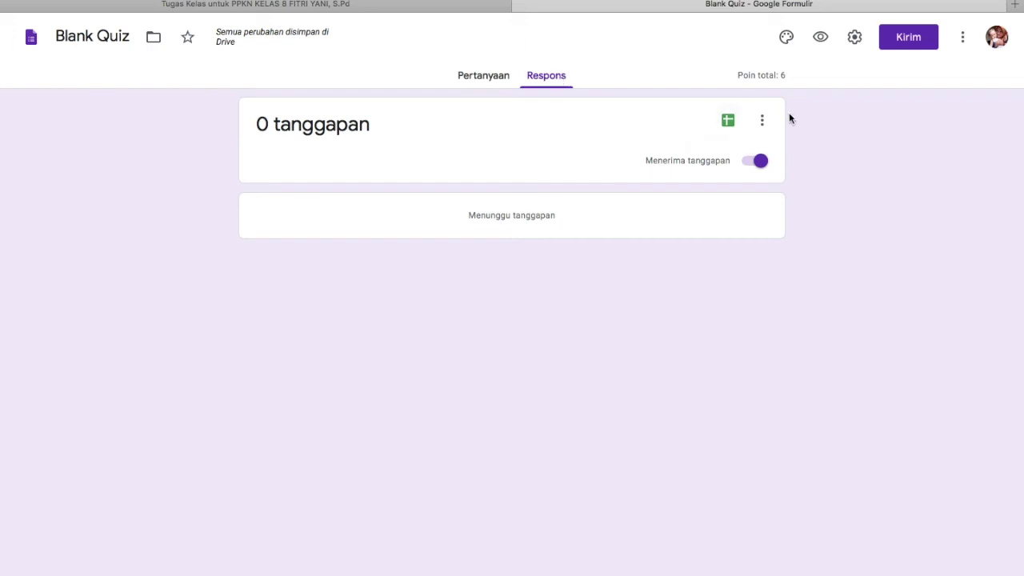
click(730, 122)
click(679, 229)
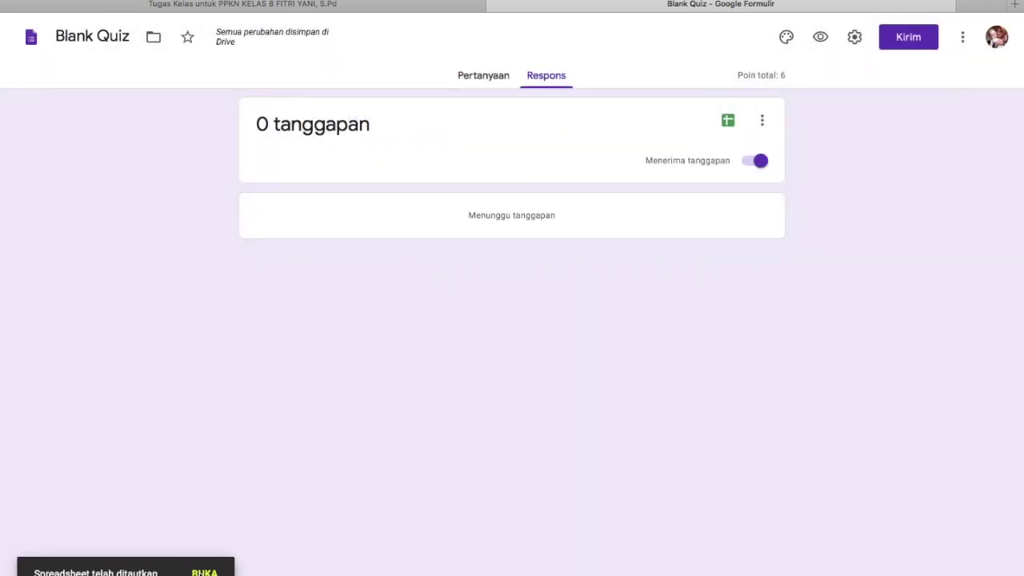
click(204, 572)
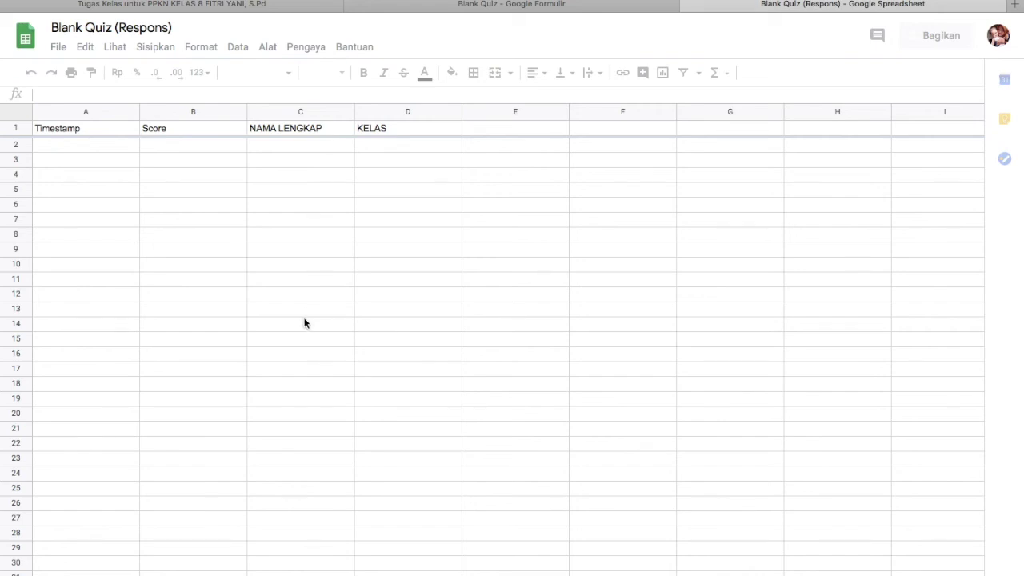
click(509, 6)
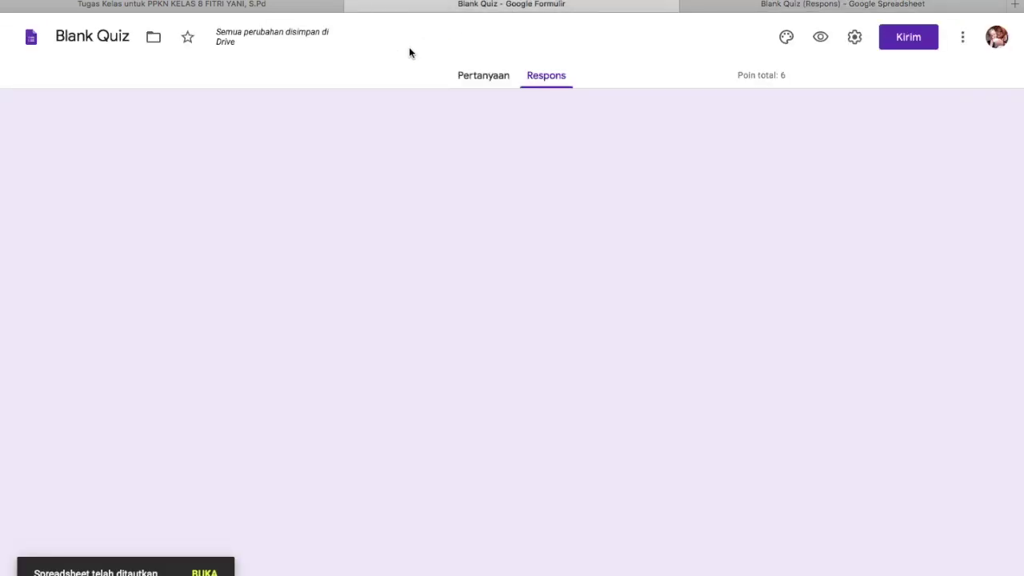
Save the quiz settings with grades released immediately after each submission
click(485, 76)
click(854, 37)
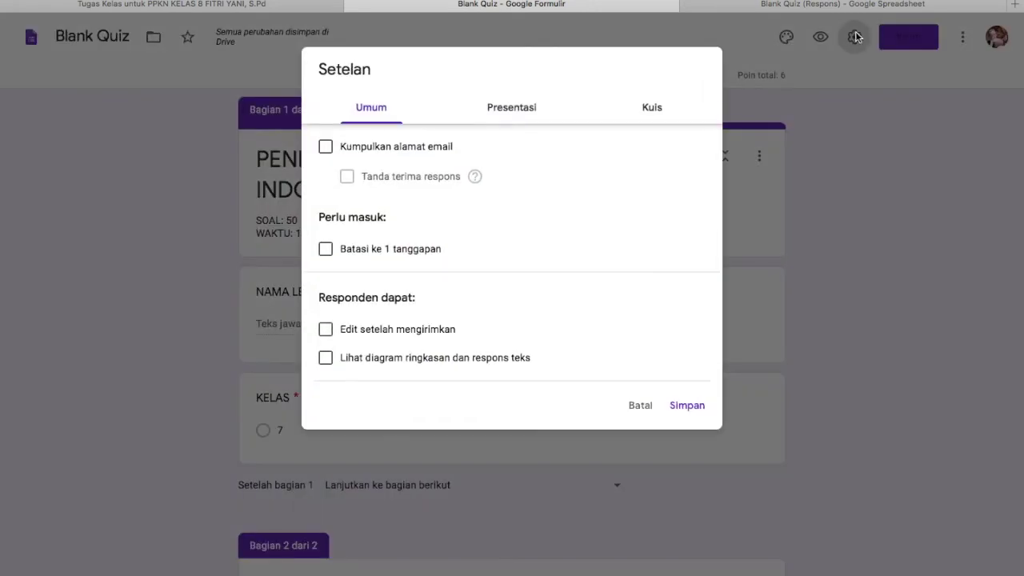
click(653, 114)
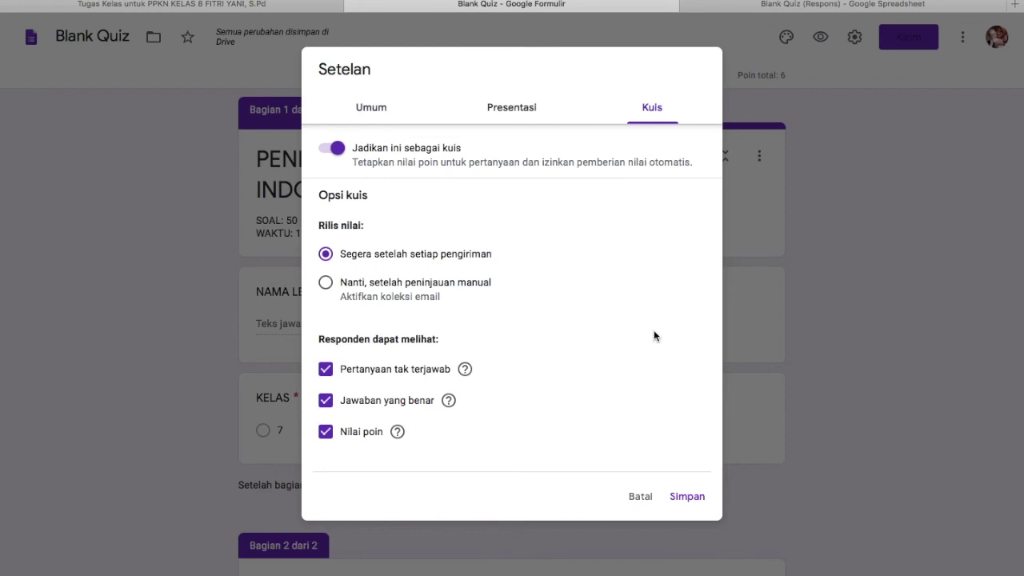
click(689, 498)
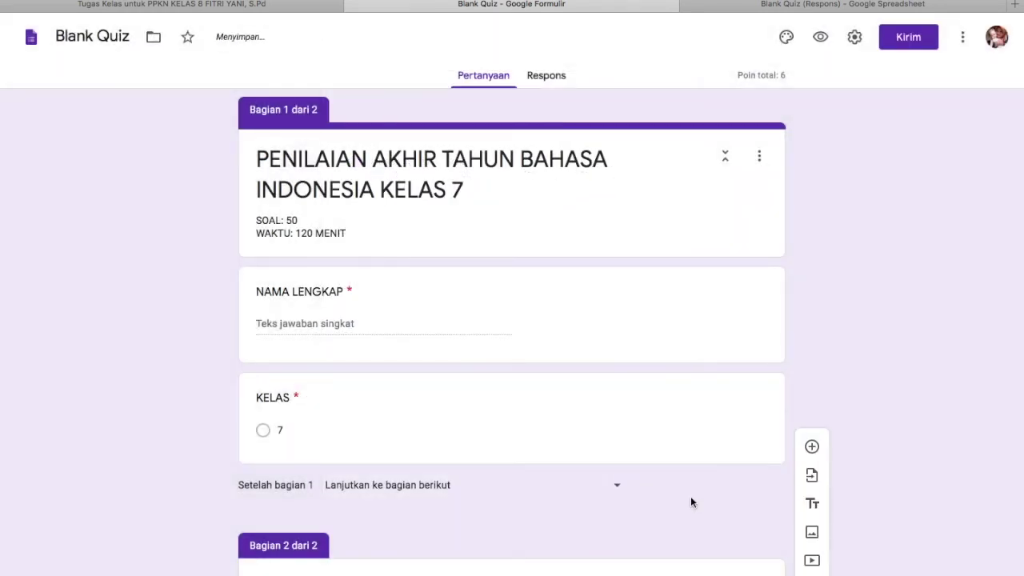
click(273, 8)
Set the assignment due date to 5 Jun 2020 at 12.00
click(910, 247)
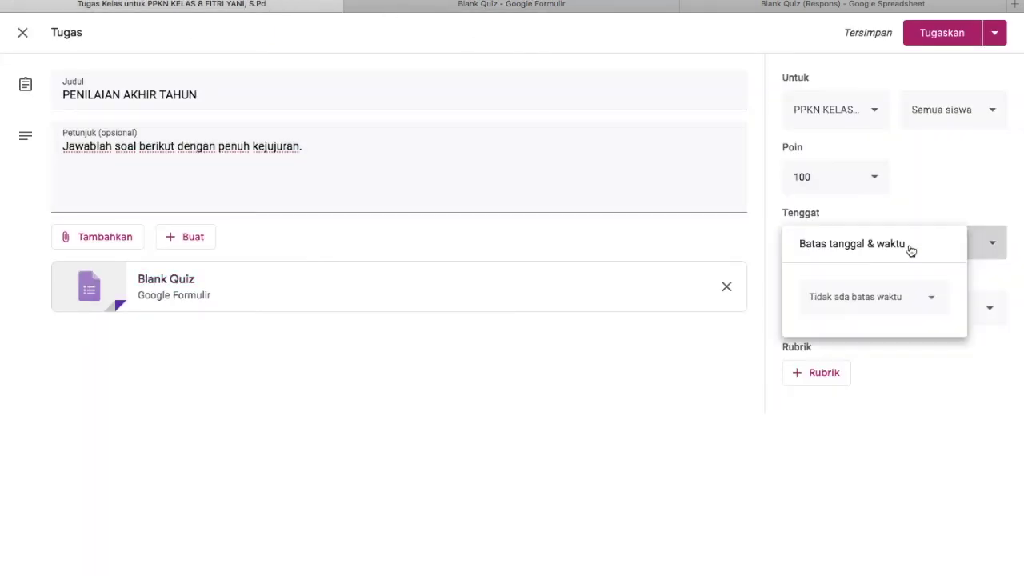
click(864, 309)
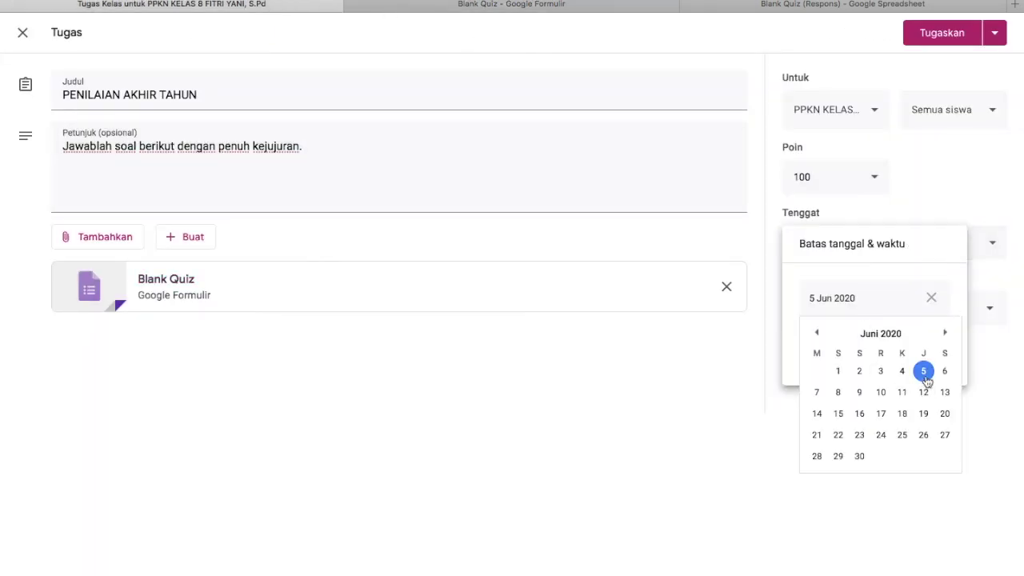
click(924, 372)
click(884, 355)
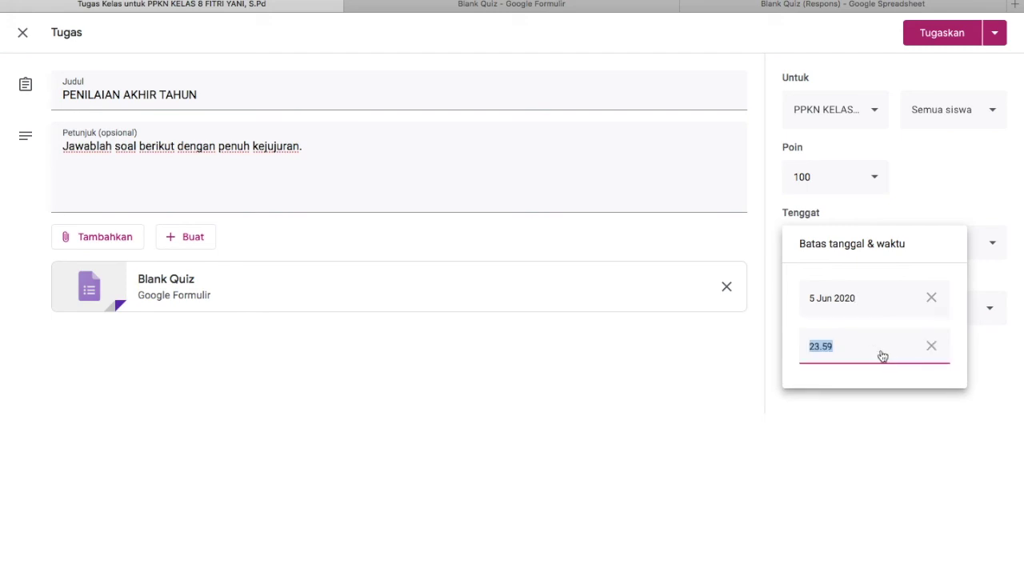
text(12)
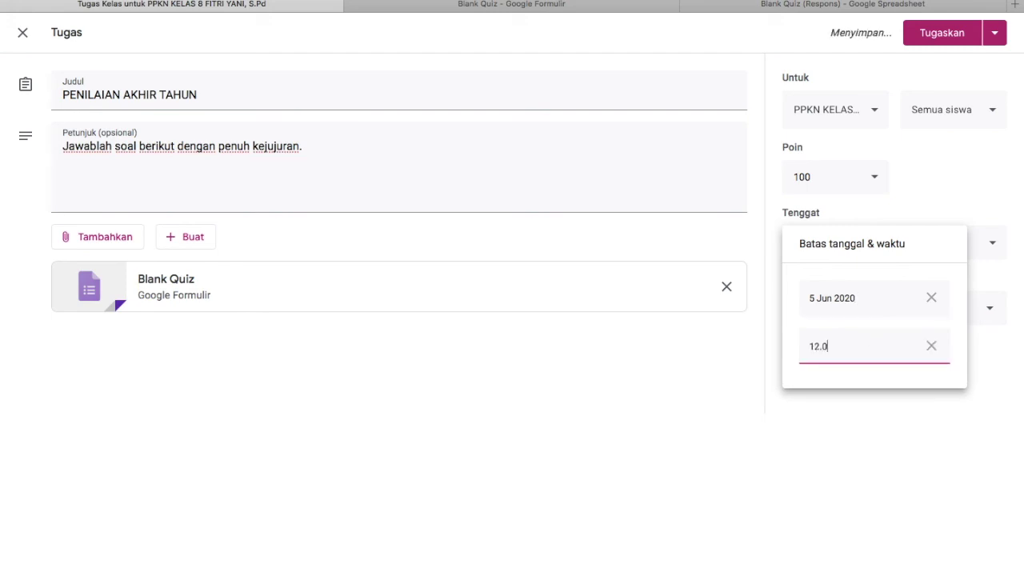
click(870, 400)
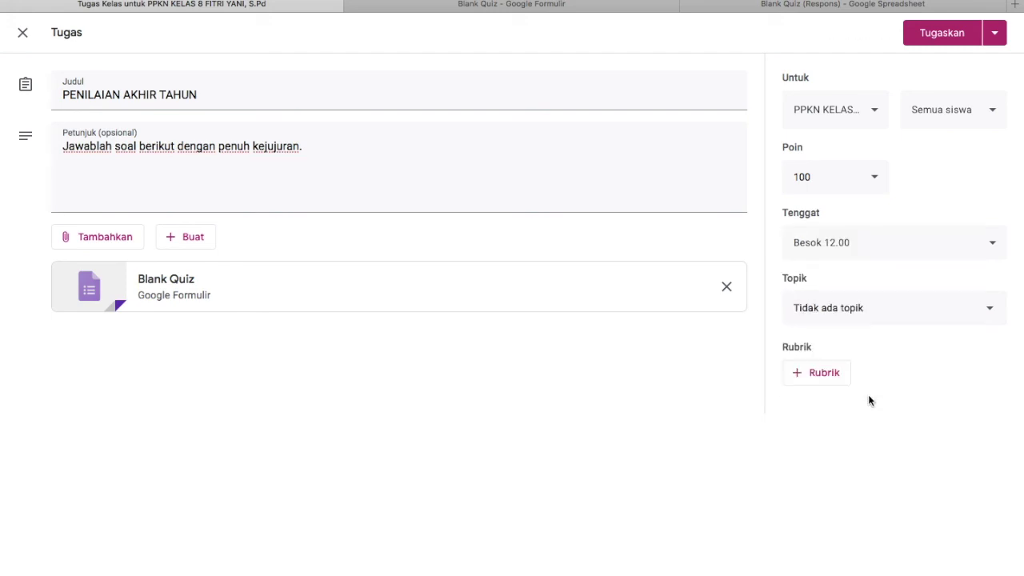
Schedule the assignment to post on 5 Jun 2020 at 10.00
click(994, 36)
click(957, 64)
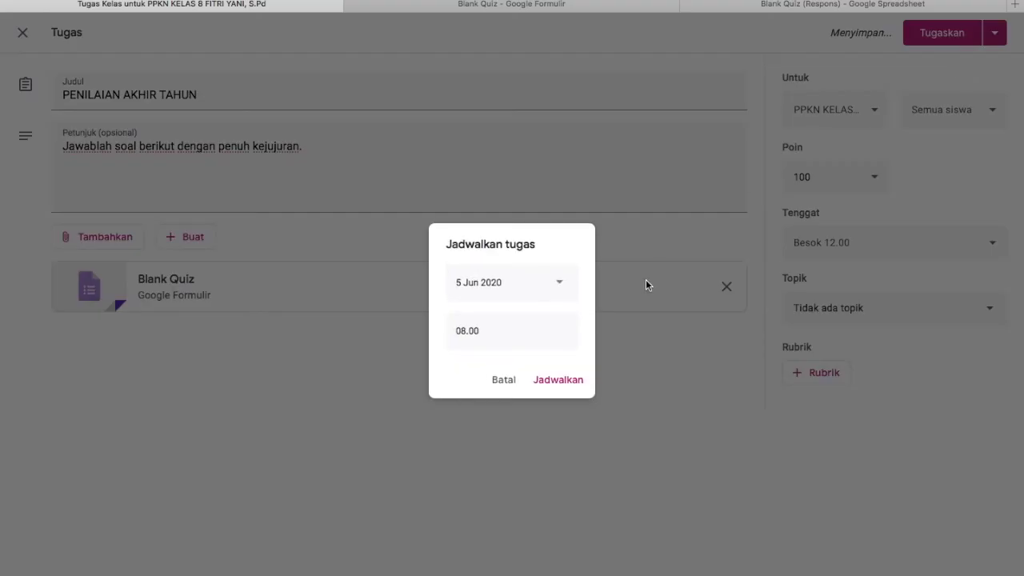
click(476, 335)
text(10)
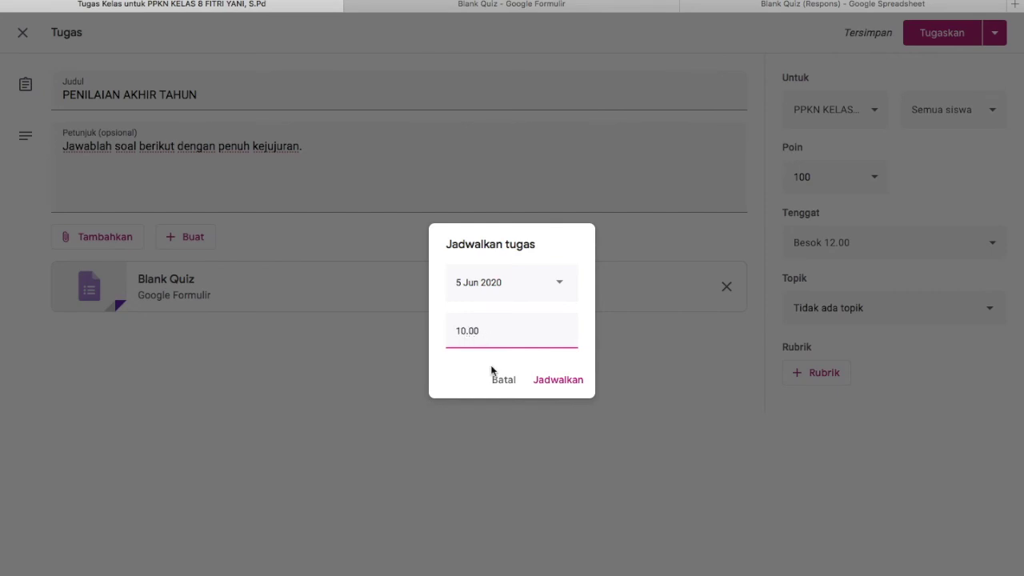
click(544, 381)
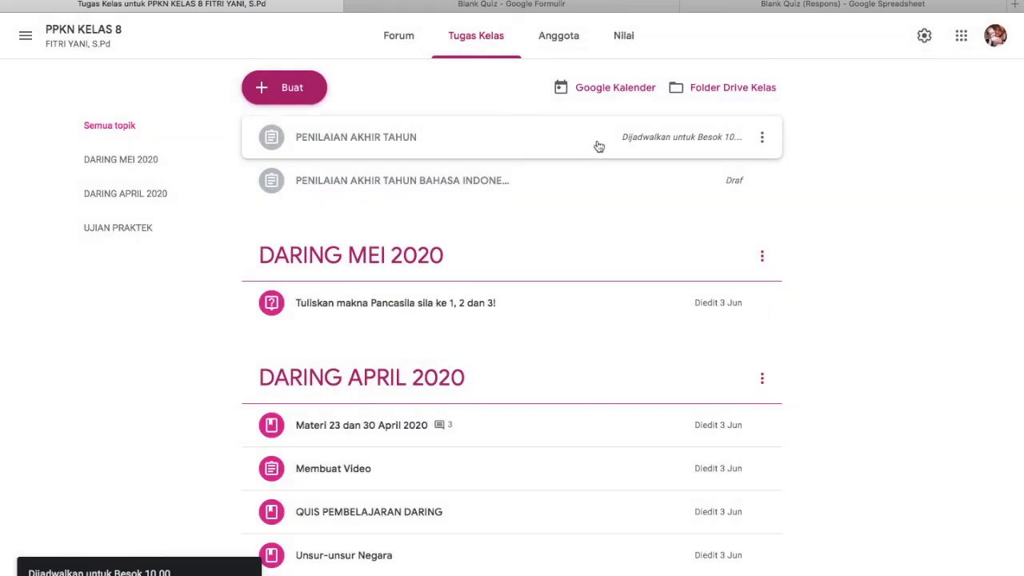
Edit the assignment to file it under new topic 'PENILAIAN AKHIR TAHUN BAHASA INDONESIA' and reschedule it
click(762, 136)
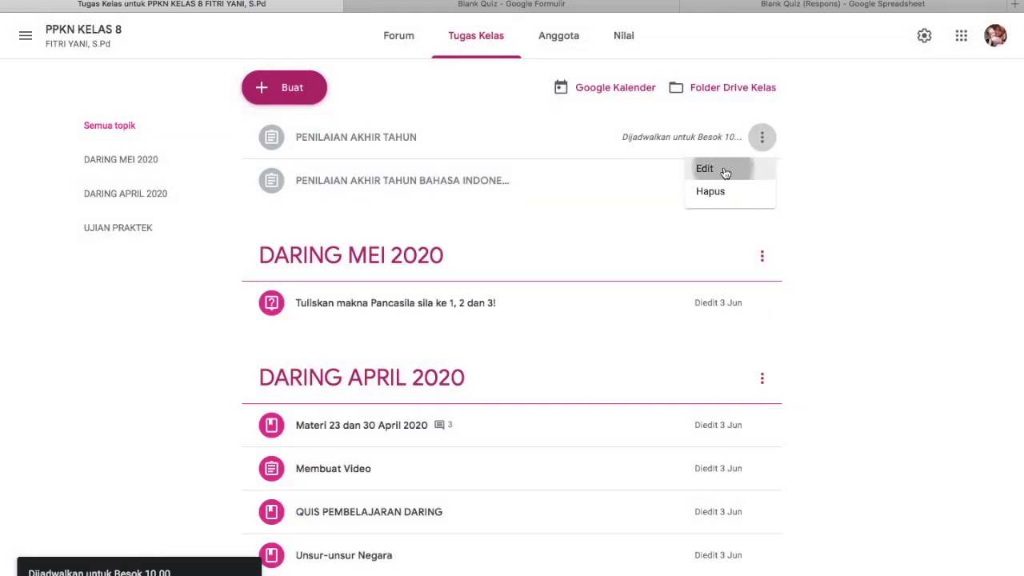
click(724, 171)
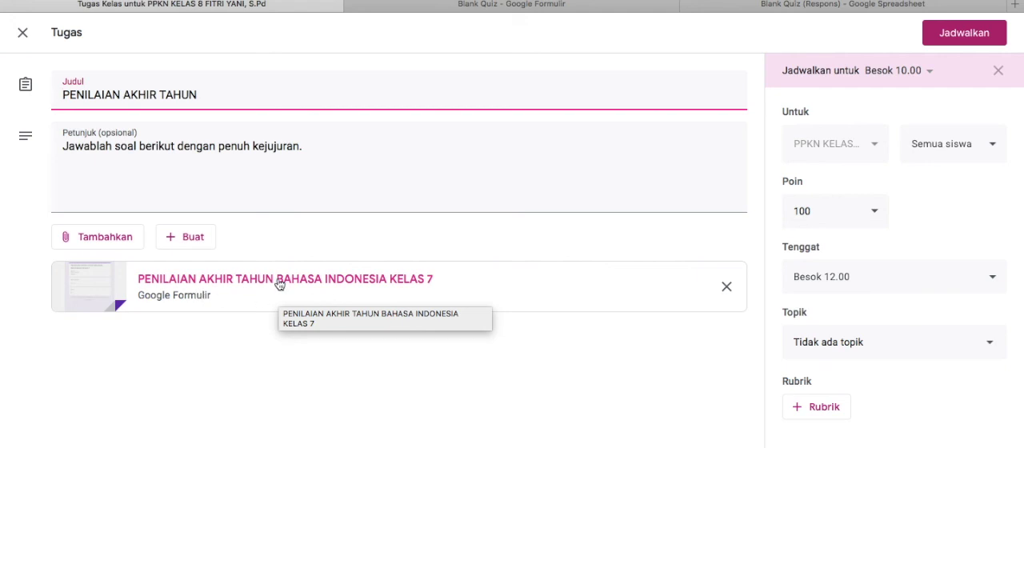
click(881, 348)
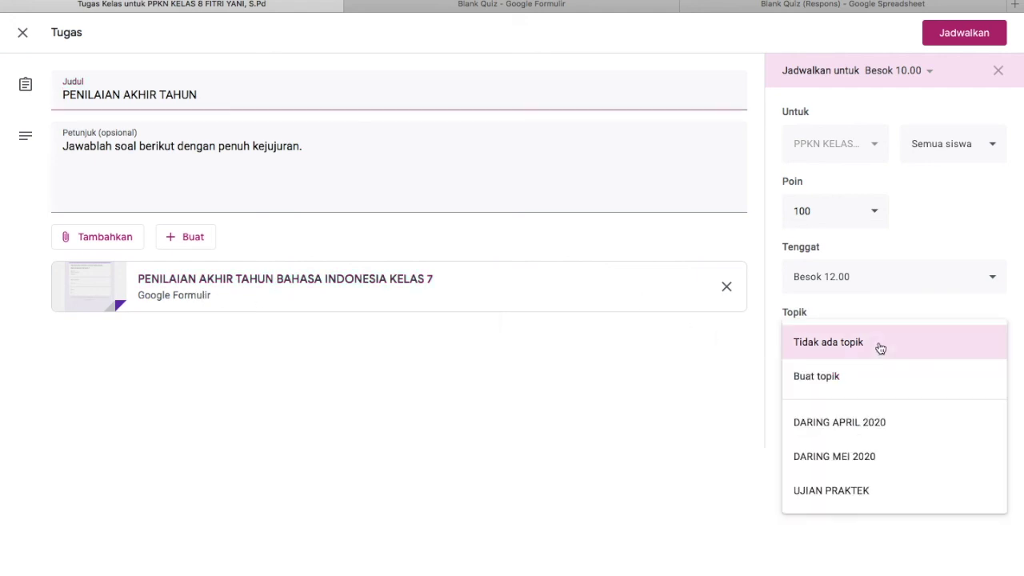
click(850, 381)
text(PENILAIAN AK)
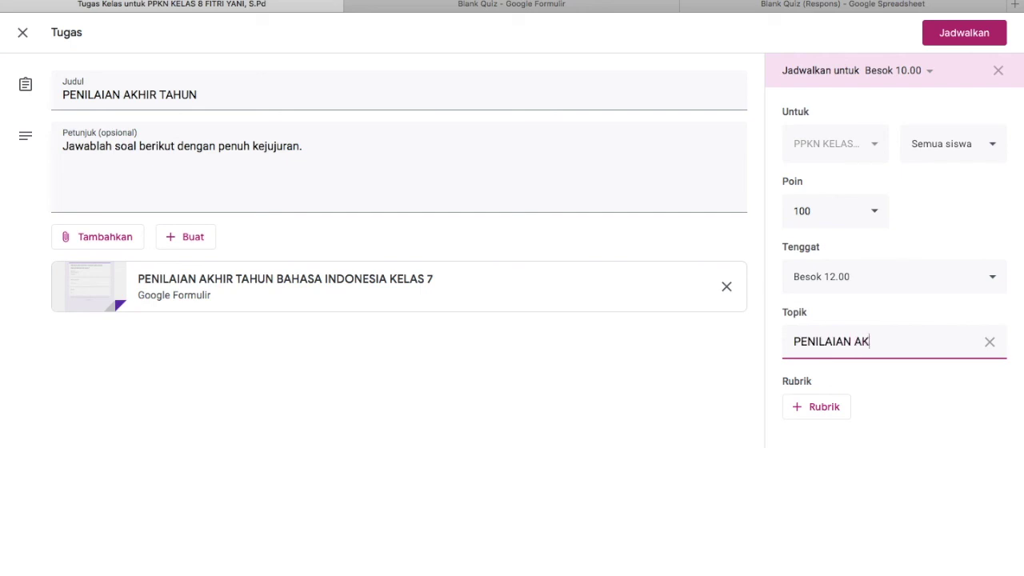
text(TAHUN BAHASA IN)
text(DONESIA)
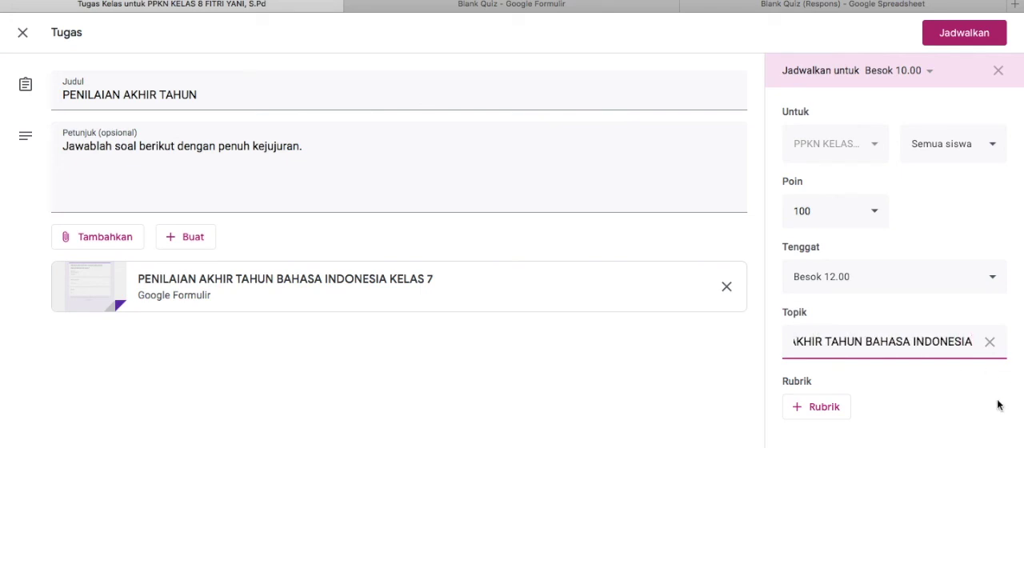
click(972, 36)
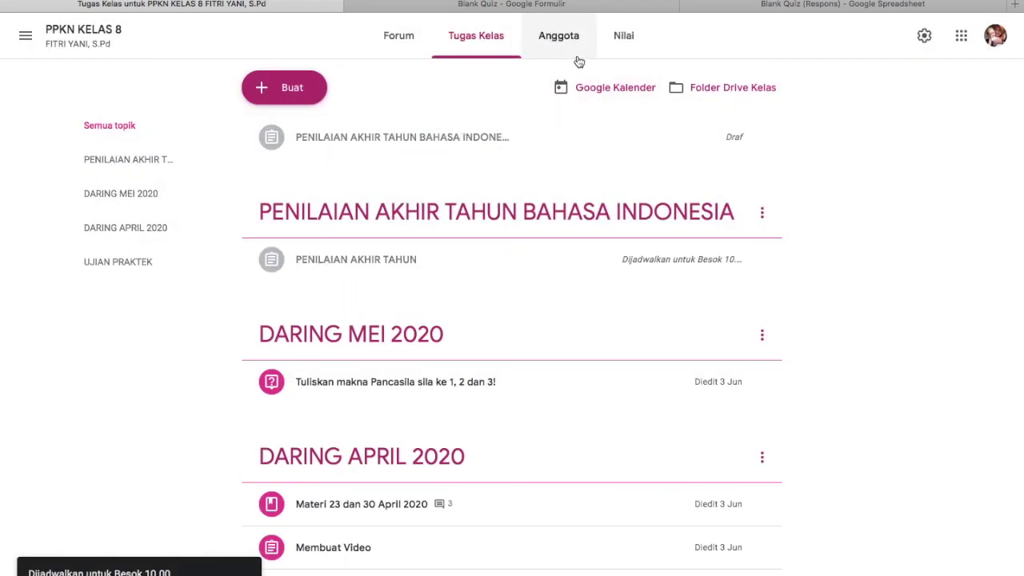
Look over the Nilai gradebook and the linked response spreadsheet
click(627, 38)
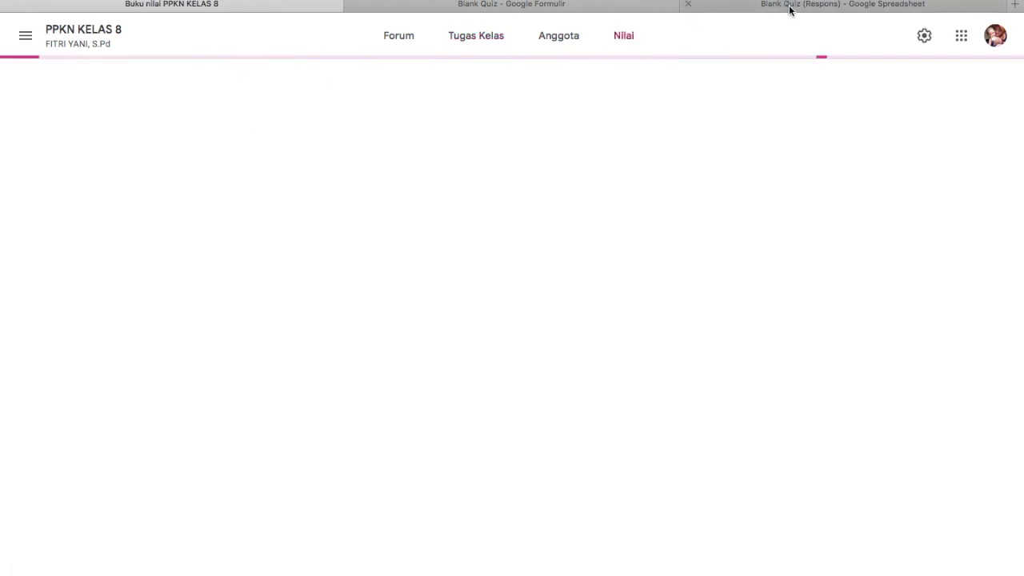
click(789, 4)
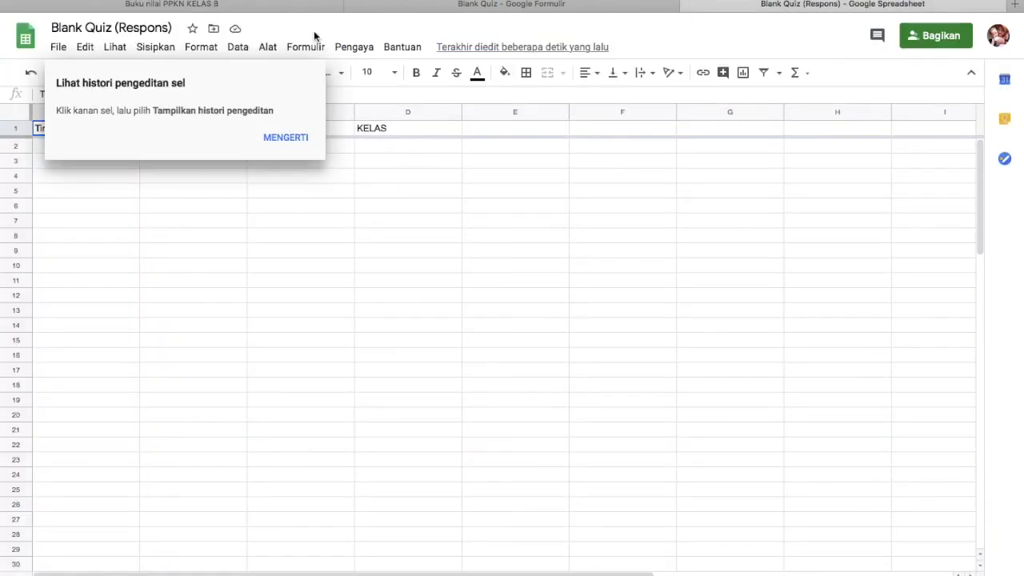
click(276, 8)
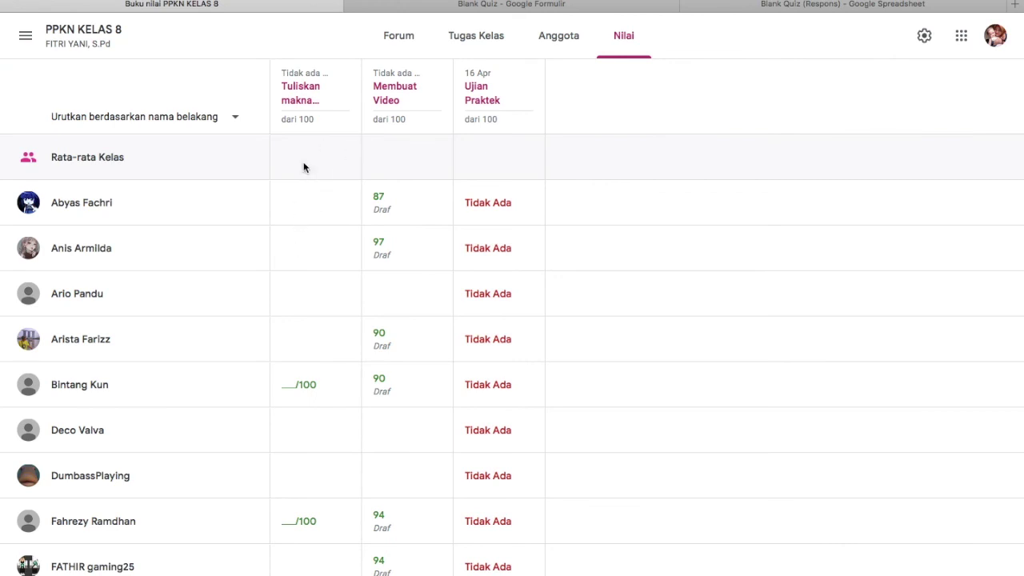
scroll(288, 326, down, 2)
scroll(288, 325, up, 2)
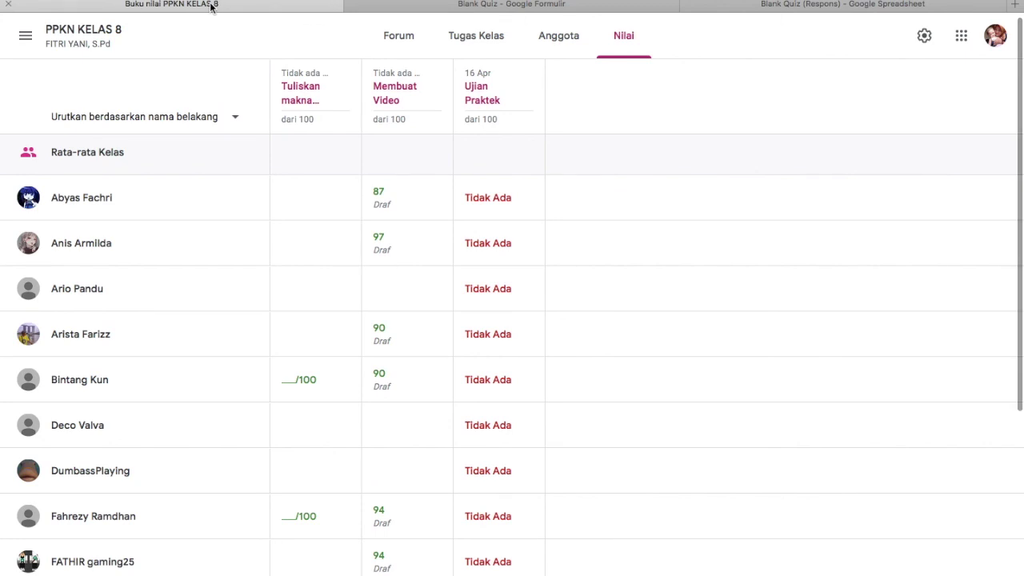
Inspect the empty Score and NAMA LENGKAP cells in the Respons spreadsheet
click(795, 7)
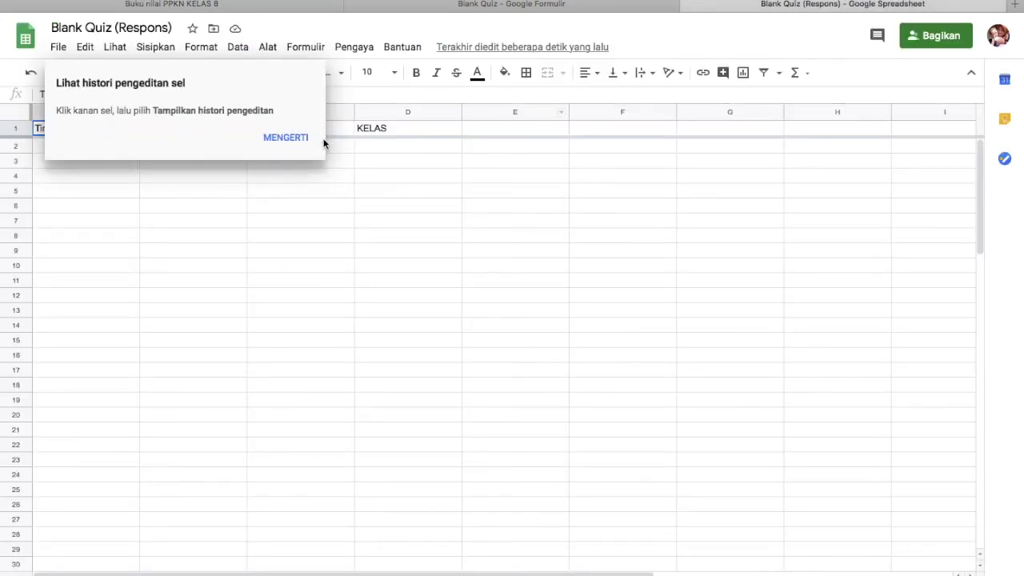
click(292, 144)
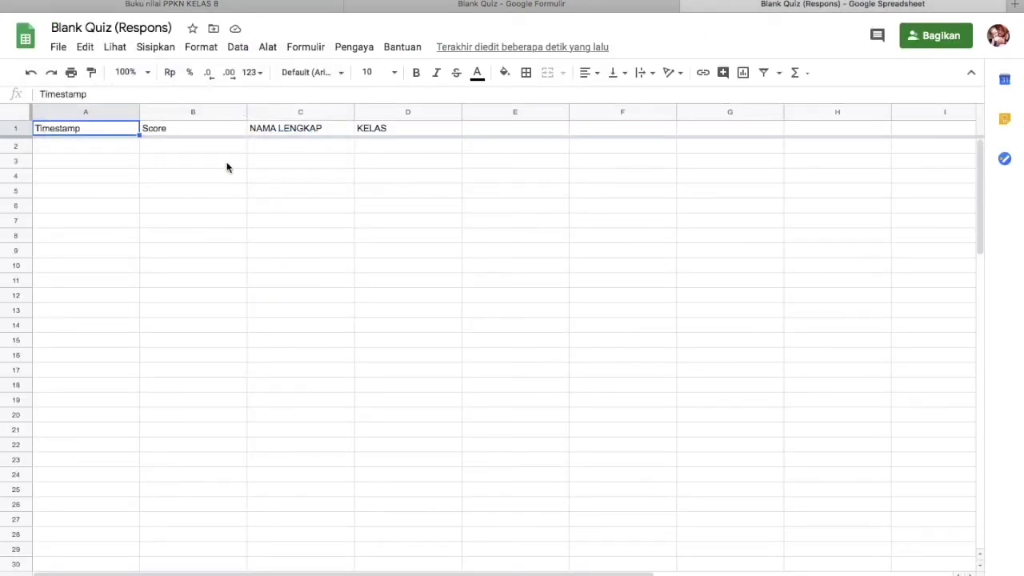
click(184, 149)
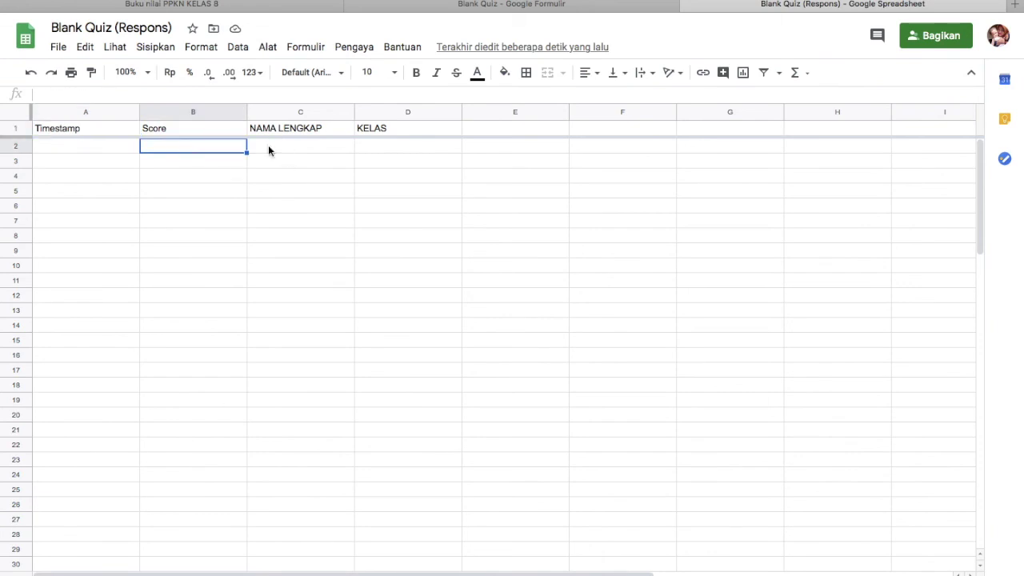
click(268, 148)
click(189, 152)
Review the quiz form, then go to the PPKN KELAS 8 class stream
click(384, 4)
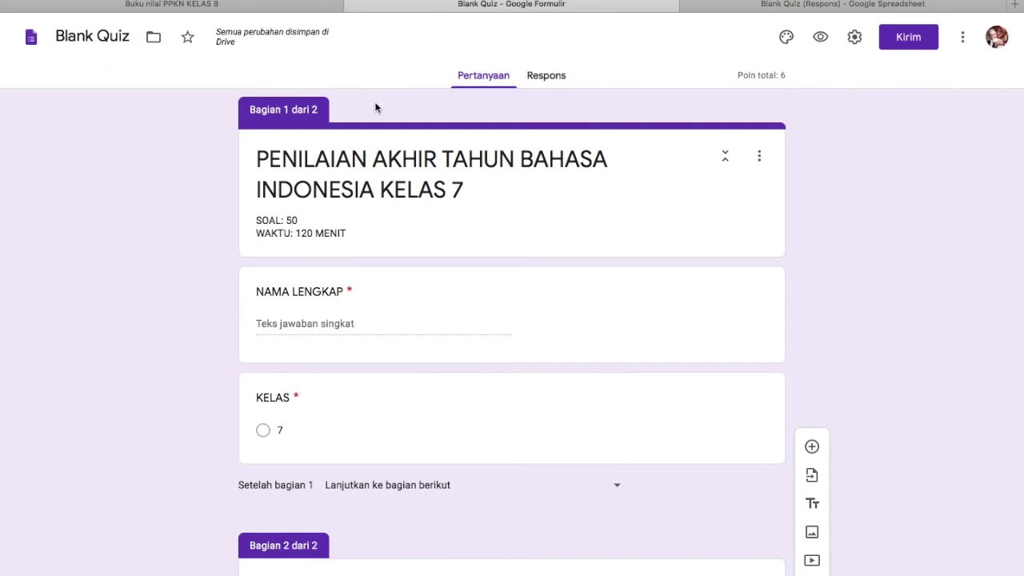
scroll(438, 369, down, 5)
scroll(438, 369, up, 5)
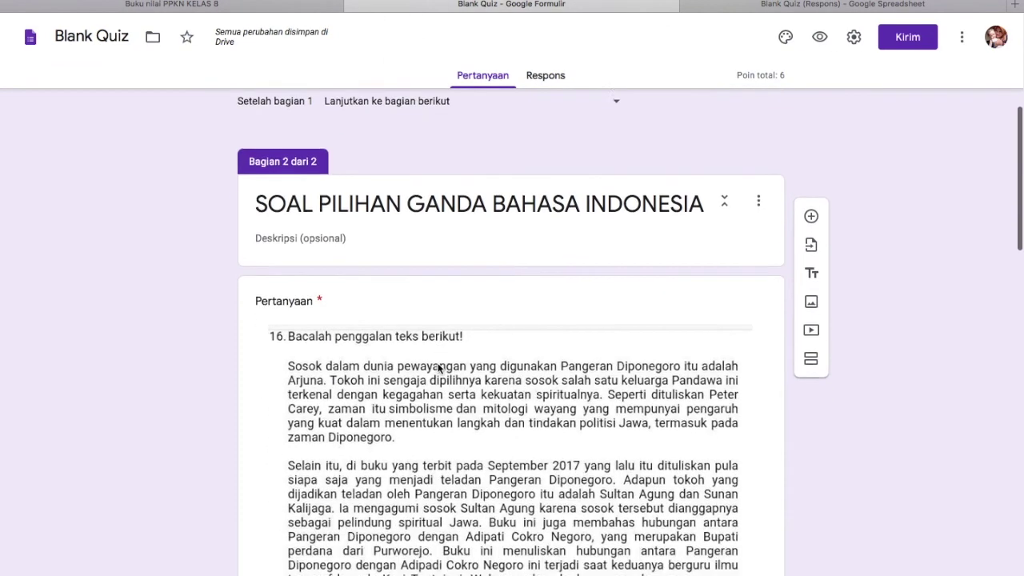
click(271, 8)
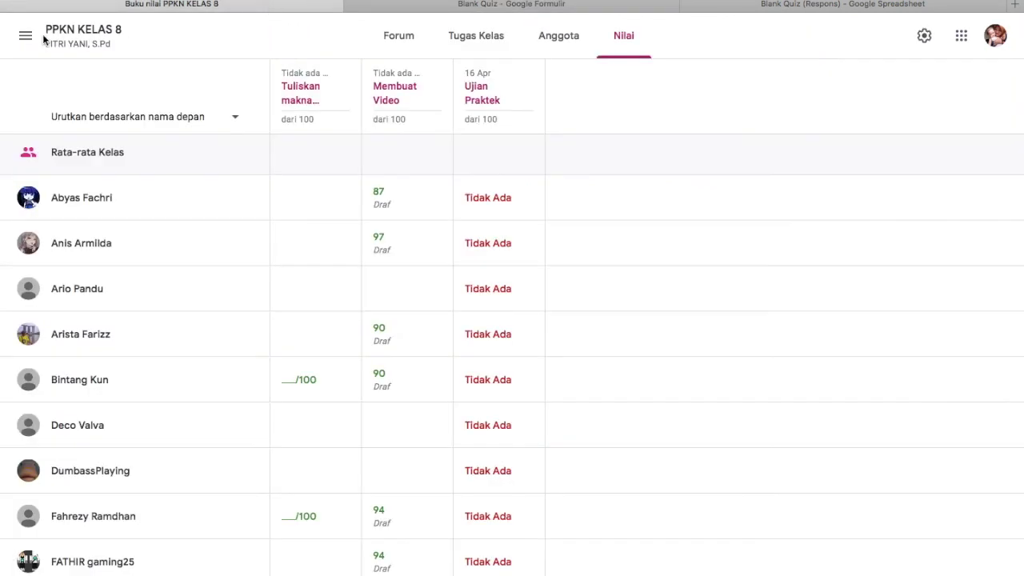
click(395, 40)
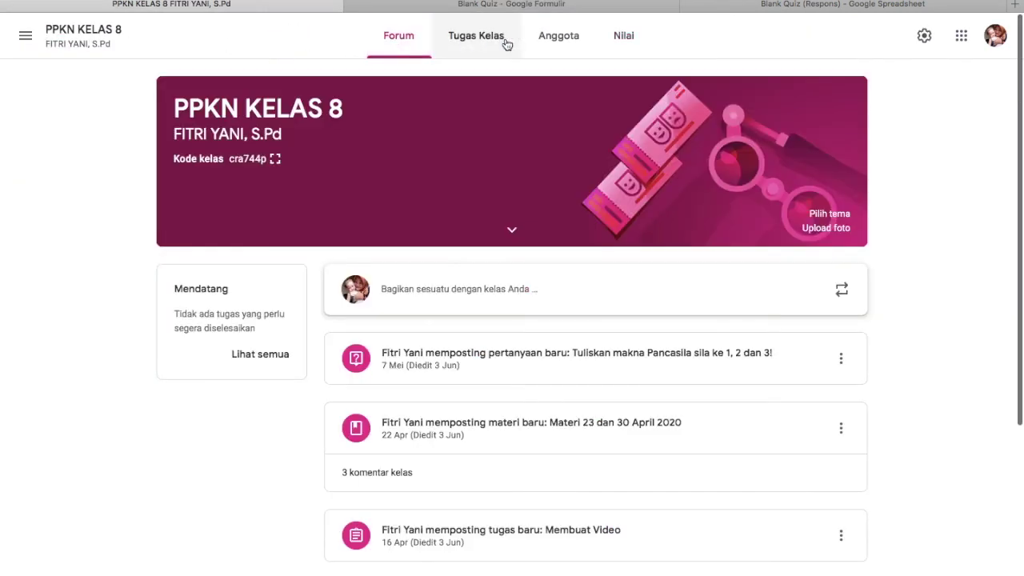